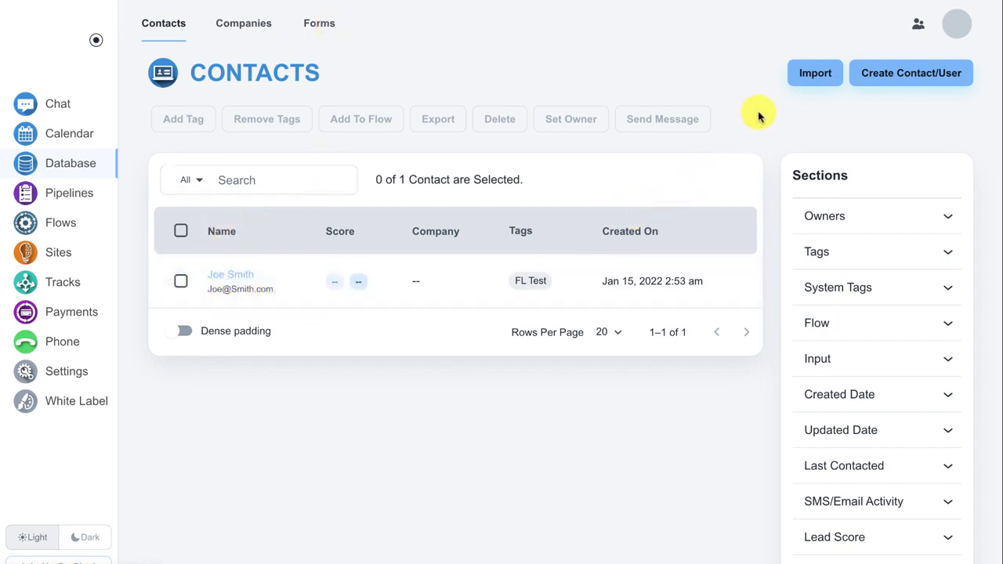
- Visit the Import page, return to Contacts, and open the Create Contact/User form
{"action": "left_click", "coordinate": [807, 78]}
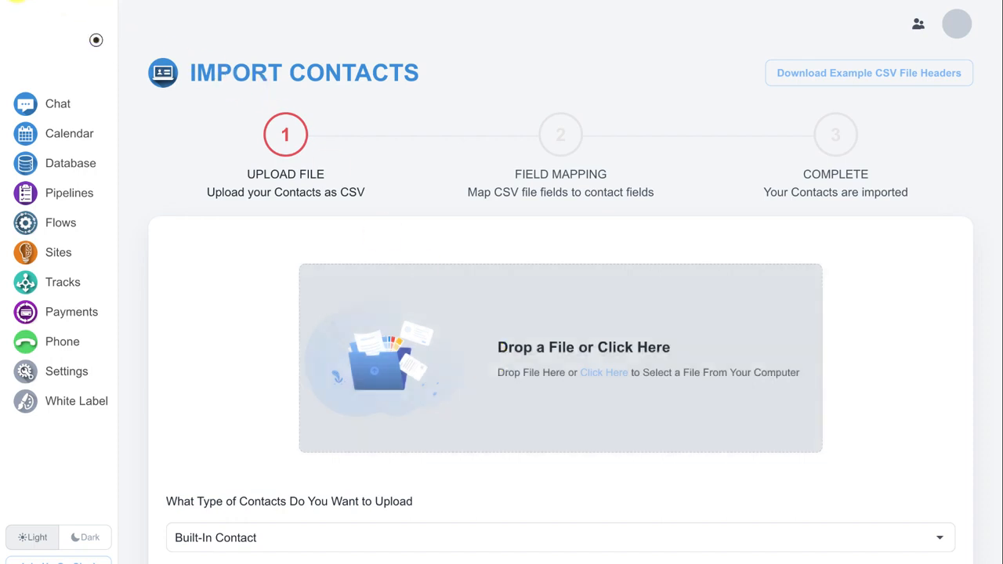
{"action": "left_click", "coordinate": [16, 0]}
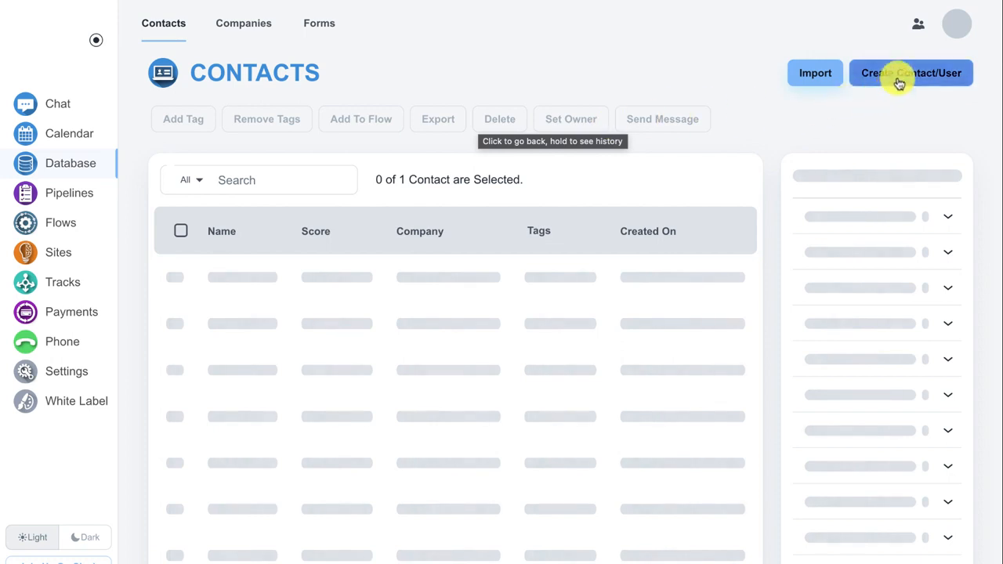
{"action": "left_click", "coordinate": [899, 83]}
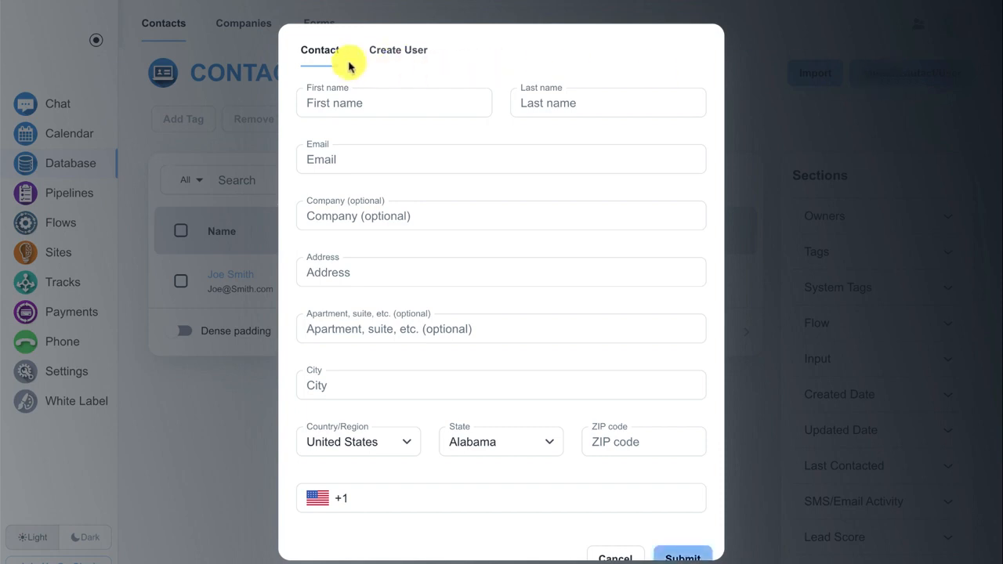
- Review the Create User tab's fields, then cancel the dialog without creating anything
{"action": "left_click", "coordinate": [396, 54]}
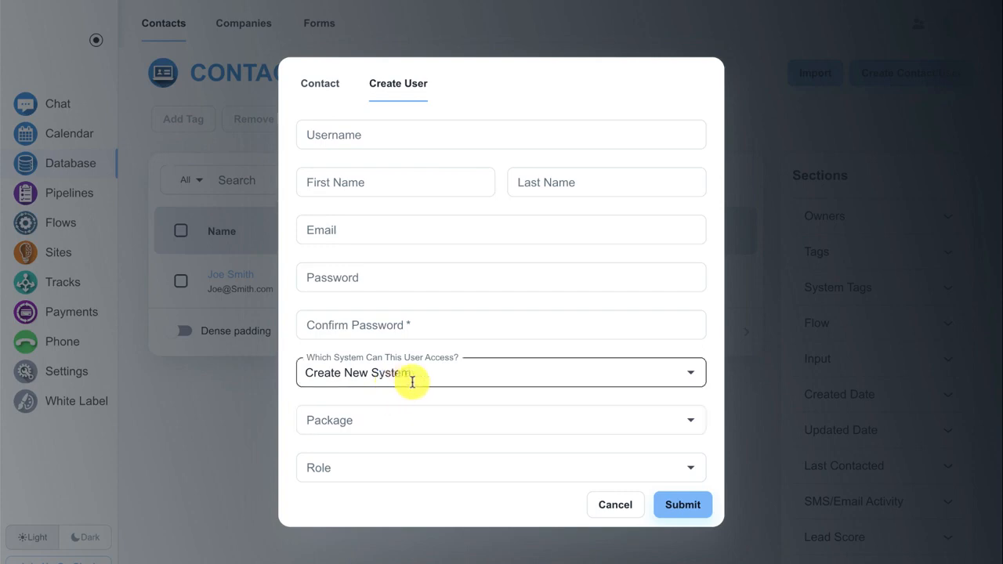
{"action": "left_click", "coordinate": [612, 507]}
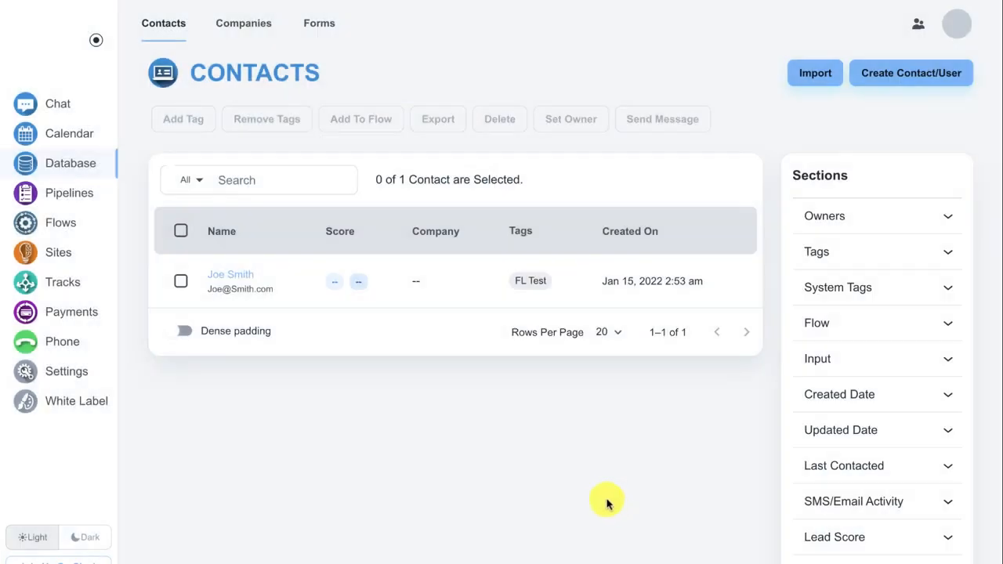
{"action": "scroll", "coordinate": [757, 324], "scroll_direction": "down", "scroll_amount": 1}
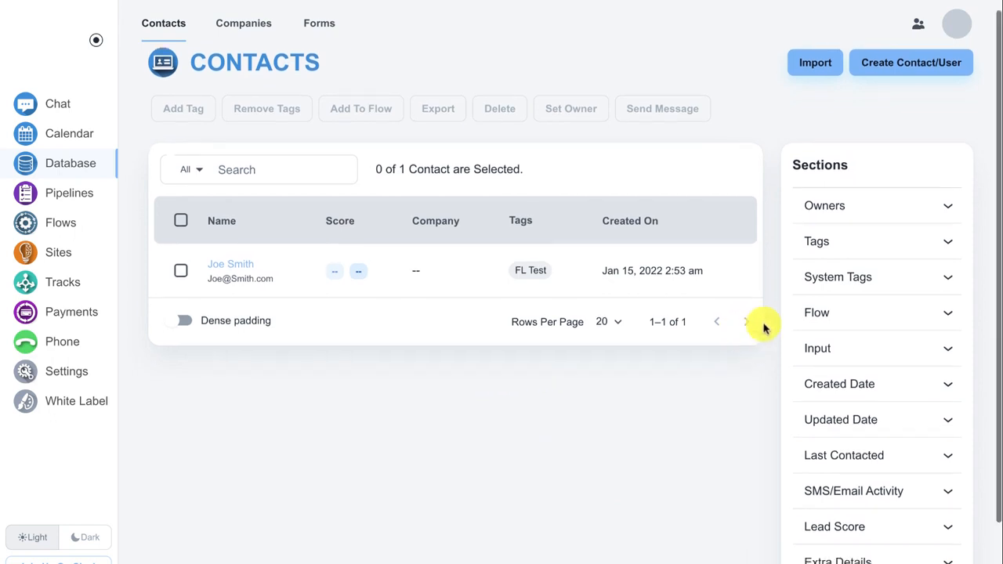
{"action": "left_click", "coordinate": [859, 209]}
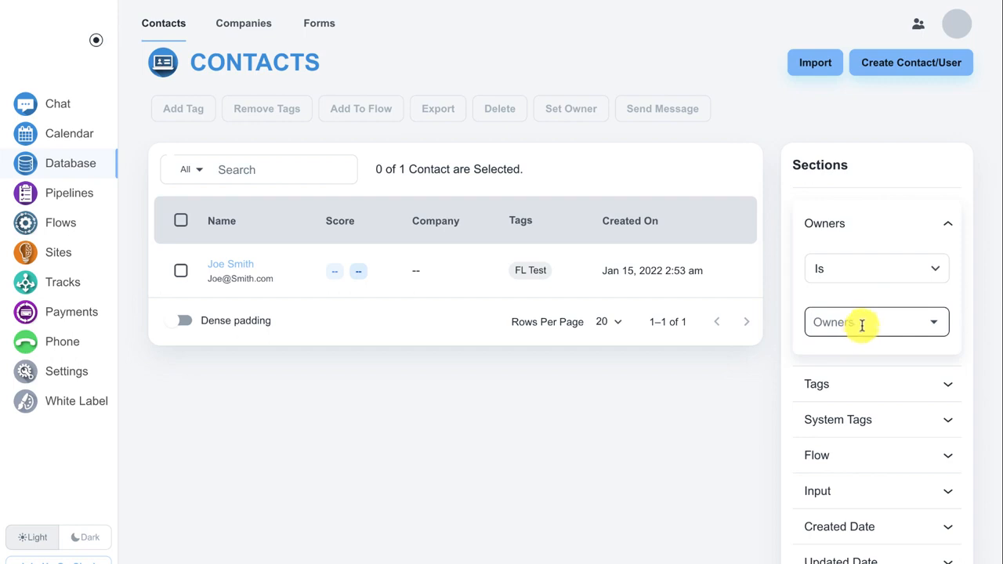
{"action": "left_click", "coordinate": [872, 388]}
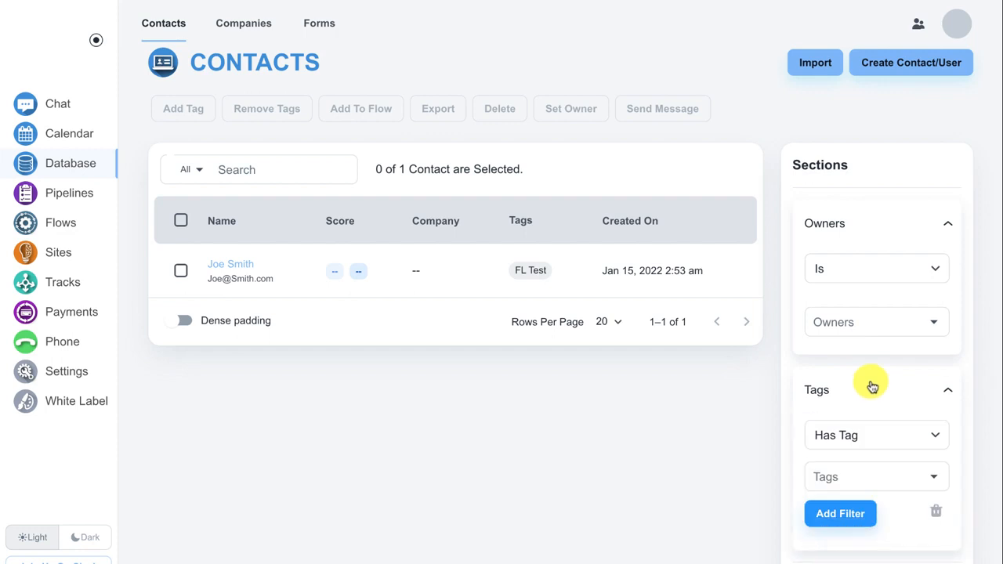
{"action": "left_click", "coordinate": [871, 385]}
{"action": "left_click", "coordinate": [863, 218]}
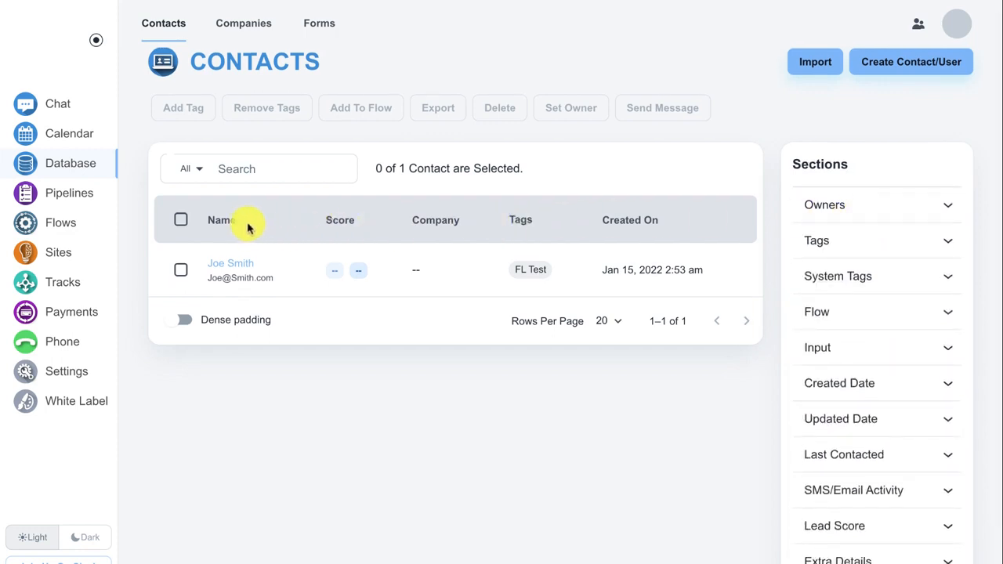
- Select all contacts in the list, then open the single contact's detail page
{"action": "left_click", "coordinate": [181, 221]}
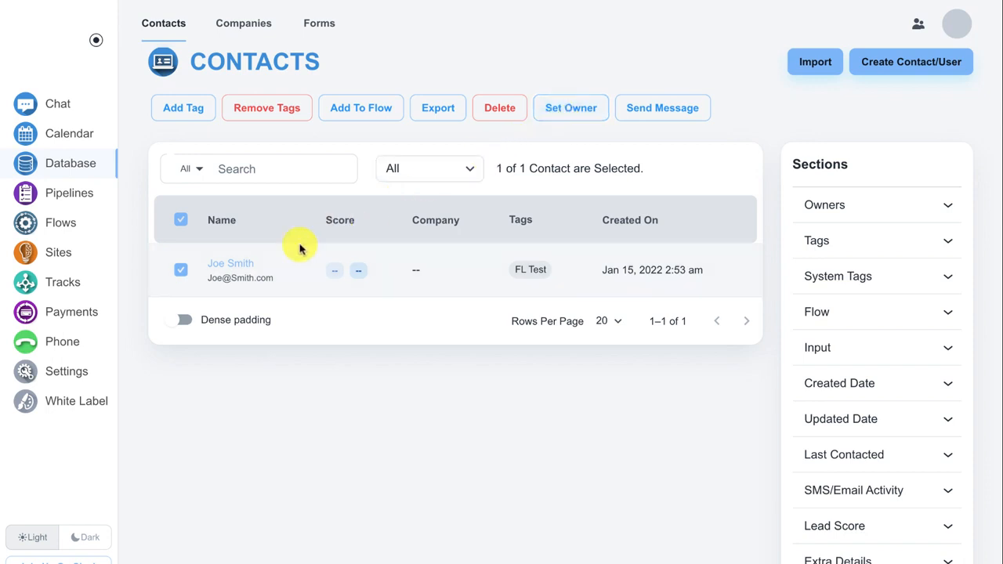
{"action": "left_click", "coordinate": [241, 268]}
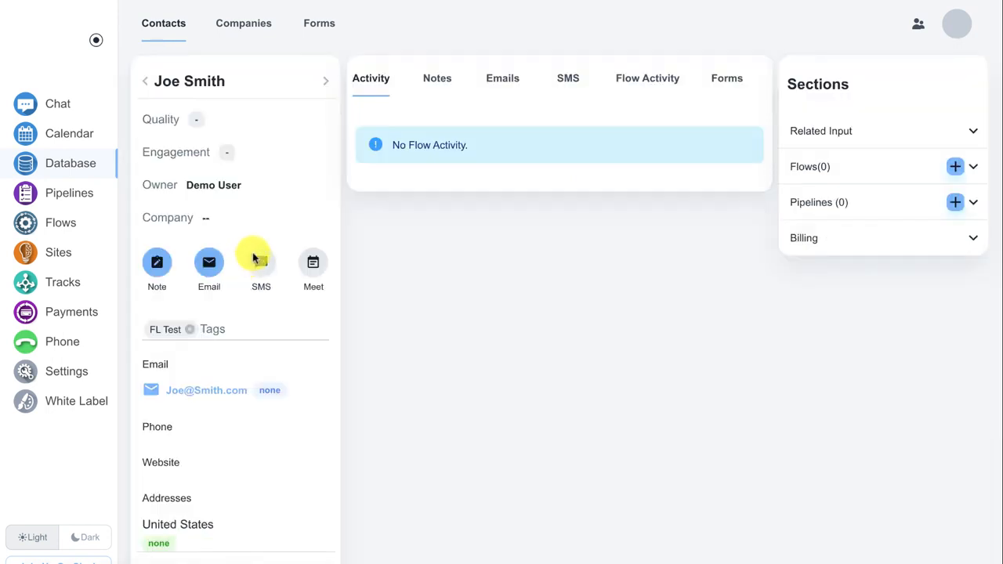
- Pick grade A from the contact's Quality dropdown and confirm it with the green check
{"action": "mouse_move", "coordinate": [198, 119]}
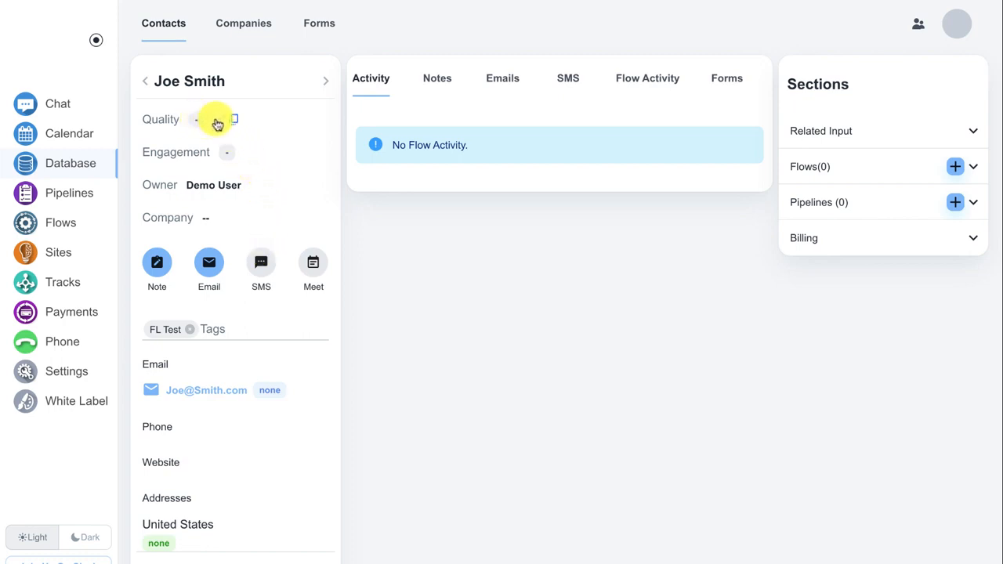
{"action": "left_click", "coordinate": [217, 121]}
{"action": "left_click", "coordinate": [251, 126]}
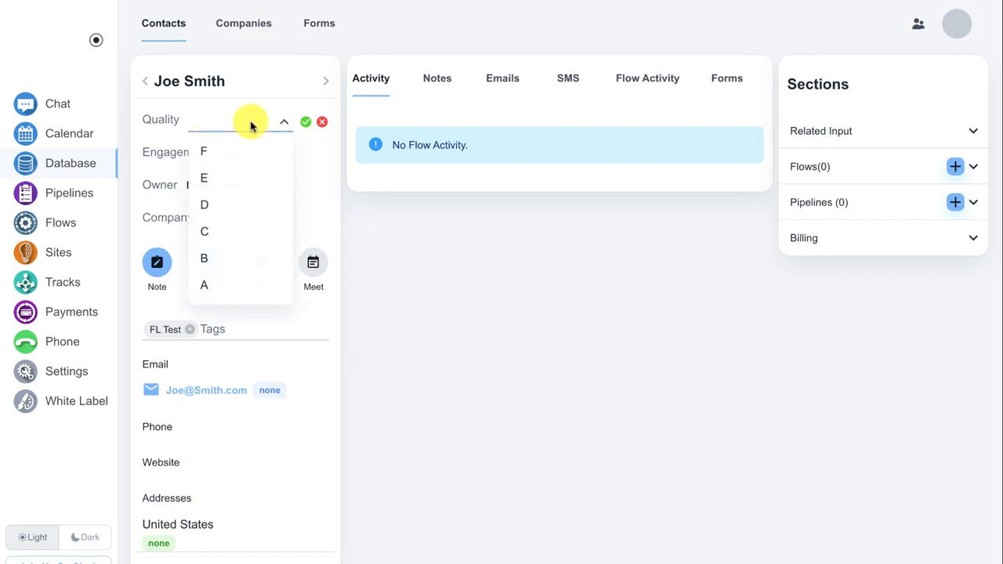
{"action": "left_click", "coordinate": [209, 284]}
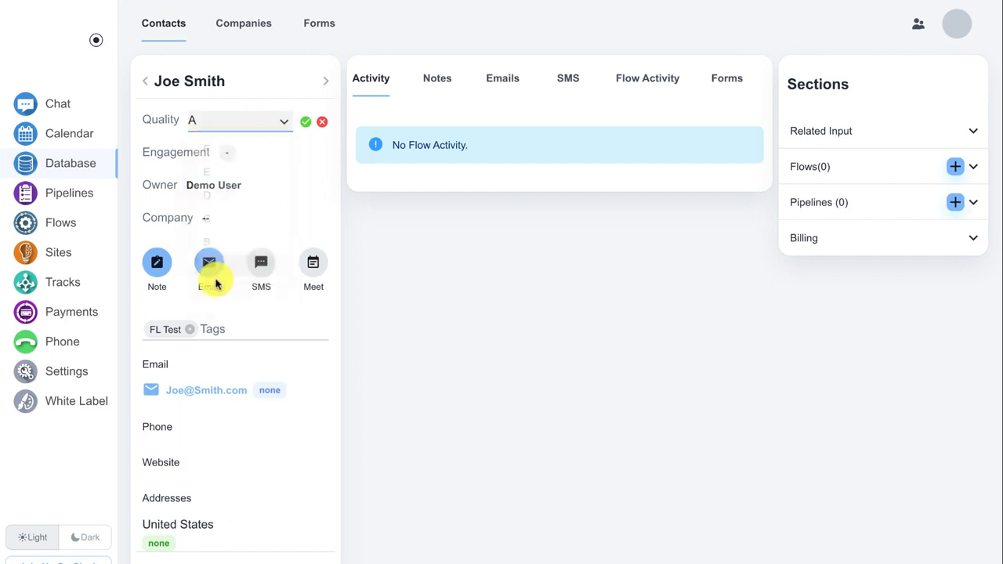
{"action": "left_click", "coordinate": [305, 122]}
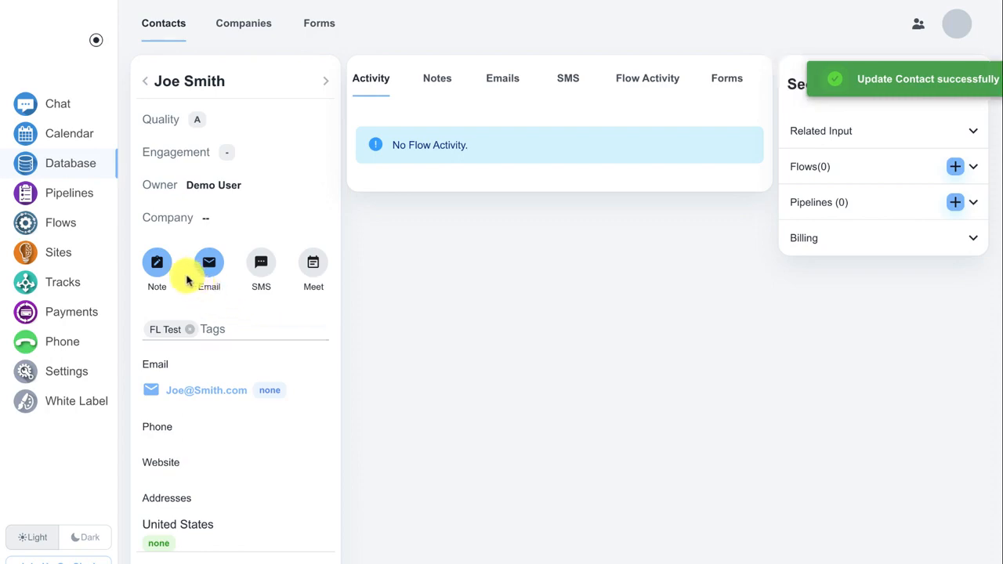
{"action": "left_click", "coordinate": [160, 267]}
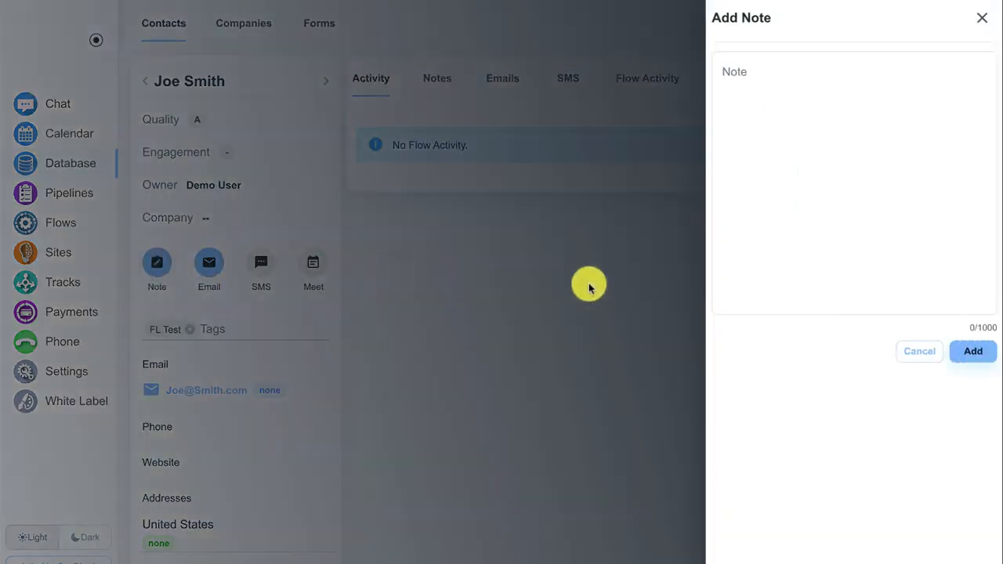
{"action": "left_click", "coordinate": [913, 352]}
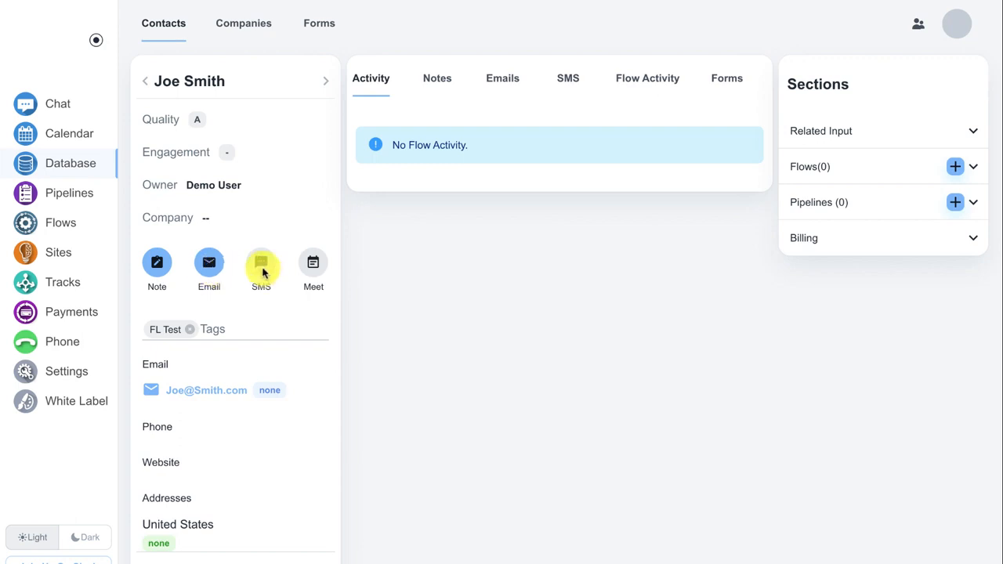
{"action": "left_click", "coordinate": [213, 266]}
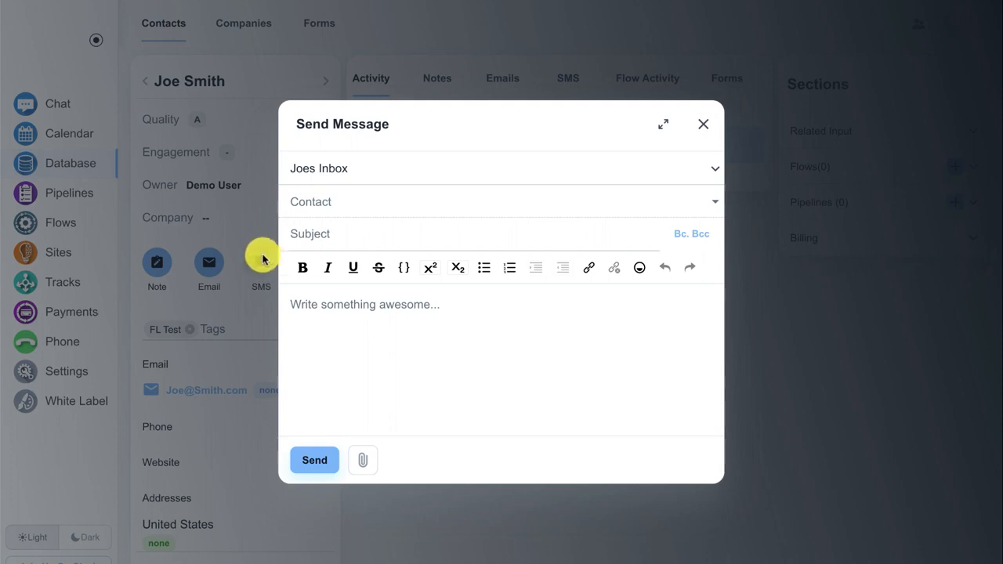
{"action": "left_click", "coordinate": [702, 125]}
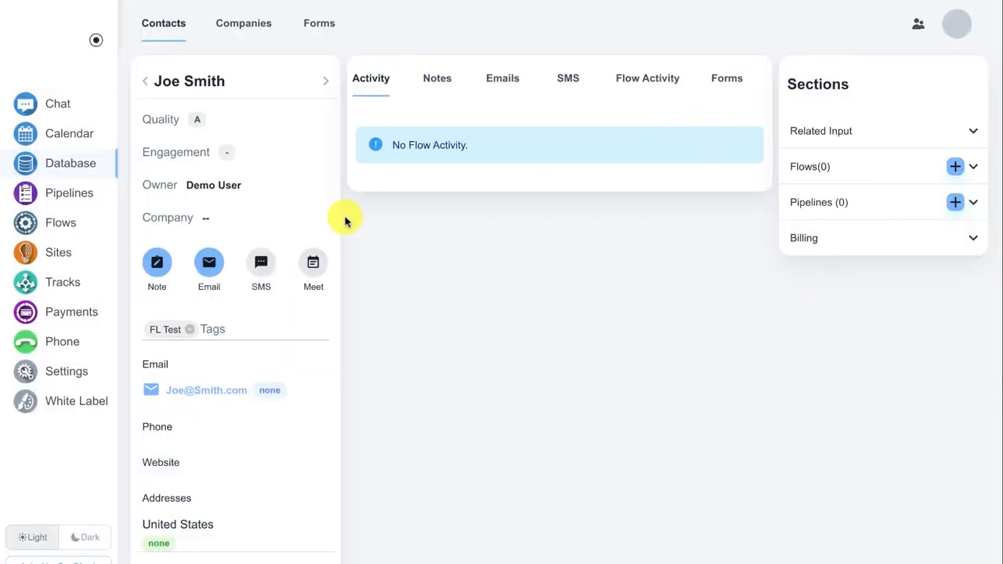
- Expand Additional Details and scroll through it, selecting the Source Code and Sub Id 1 values
{"action": "scroll", "coordinate": [325, 219], "scroll_direction": "down", "scroll_amount": 3}
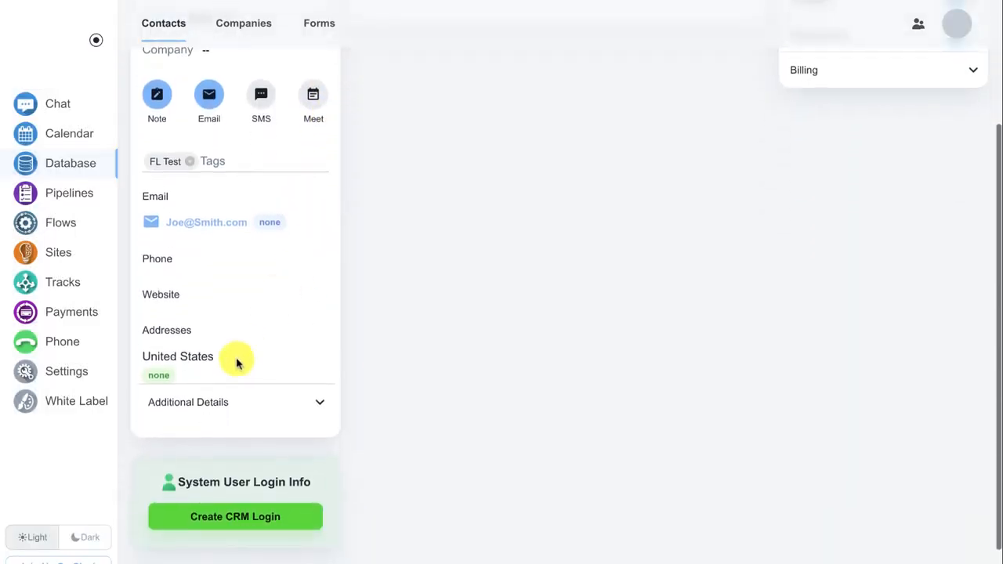
{"action": "left_click", "coordinate": [210, 403]}
{"action": "scroll", "coordinate": [226, 392], "scroll_direction": "down", "scroll_amount": 2}
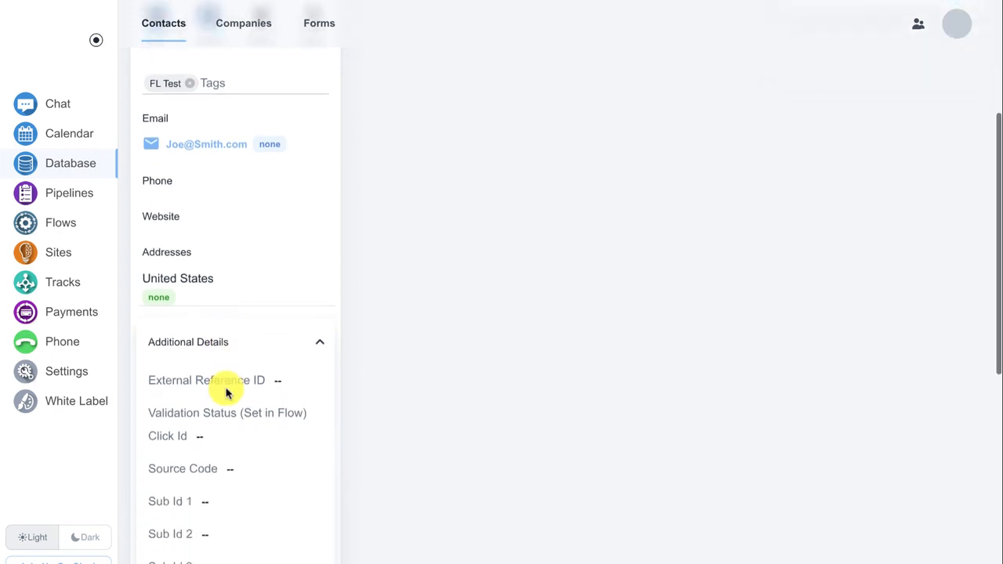
{"action": "scroll", "coordinate": [227, 391], "scroll_direction": "down", "scroll_amount": 1}
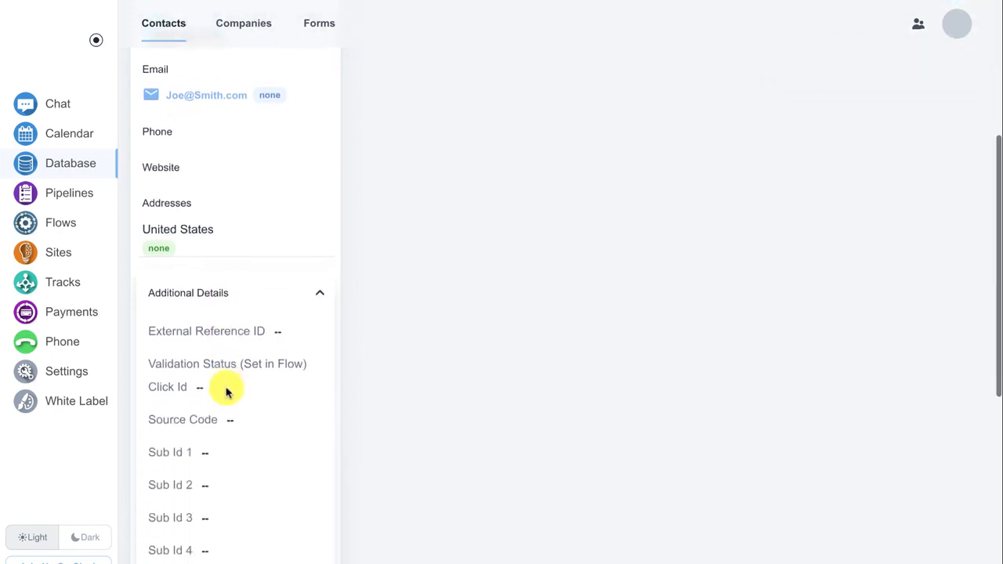
{"action": "scroll", "coordinate": [227, 391], "scroll_direction": "down", "scroll_amount": 1}
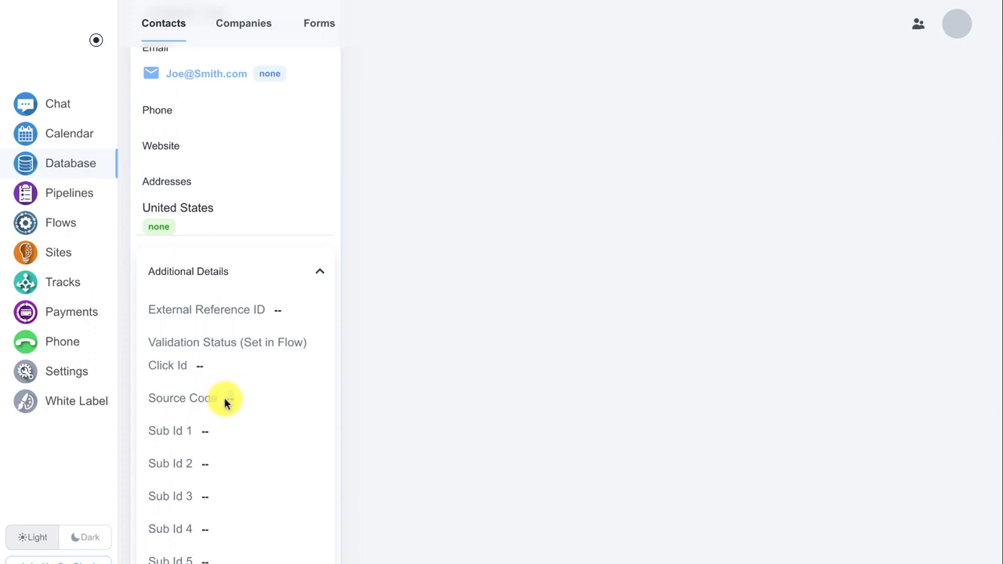
{"action": "double_click", "coordinate": [228, 399]}
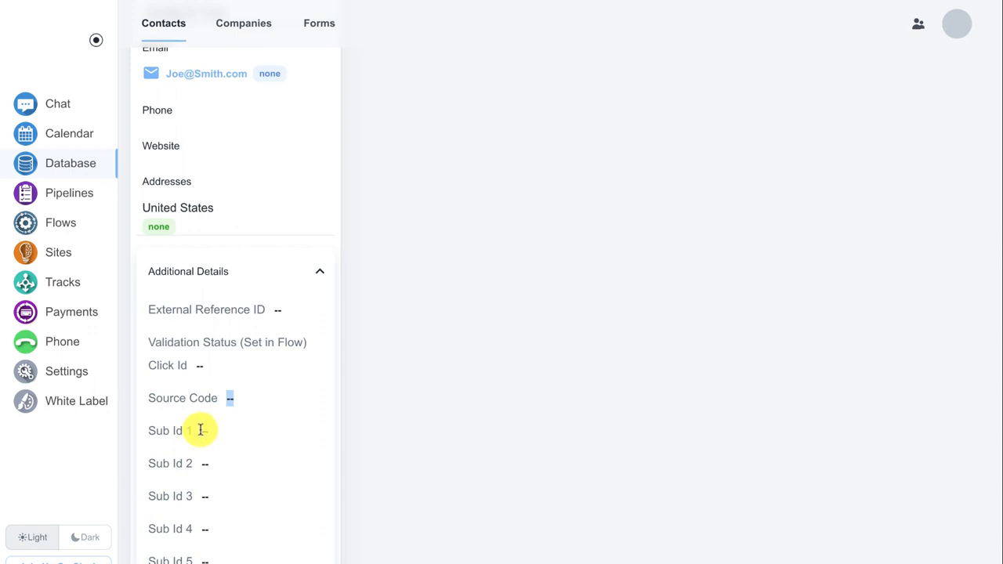
{"action": "left_click", "coordinate": [206, 429]}
{"action": "double_click", "coordinate": [206, 428]}
{"action": "scroll", "coordinate": [208, 428], "scroll_direction": "down", "scroll_amount": 2}
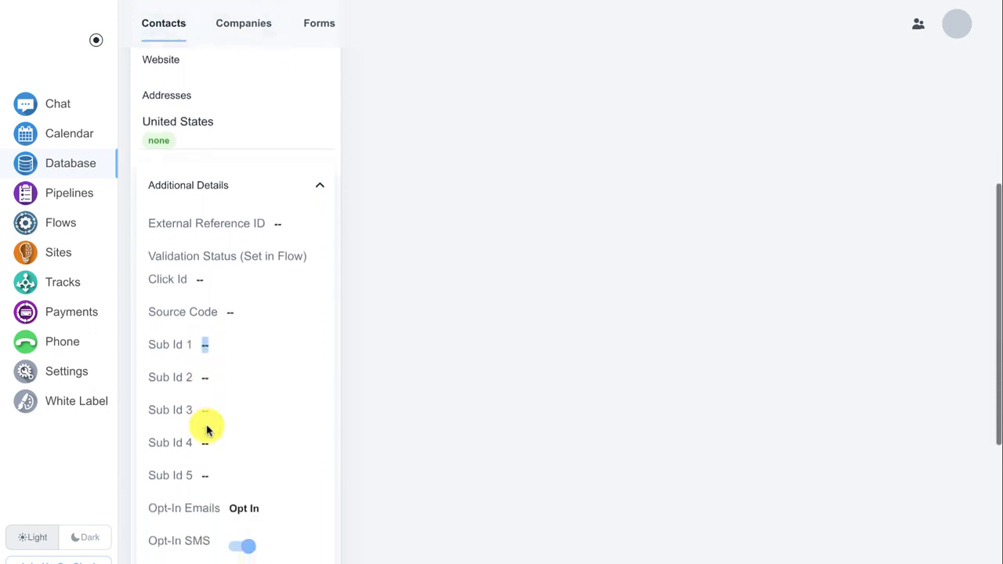
{"action": "left_click", "coordinate": [171, 455]}
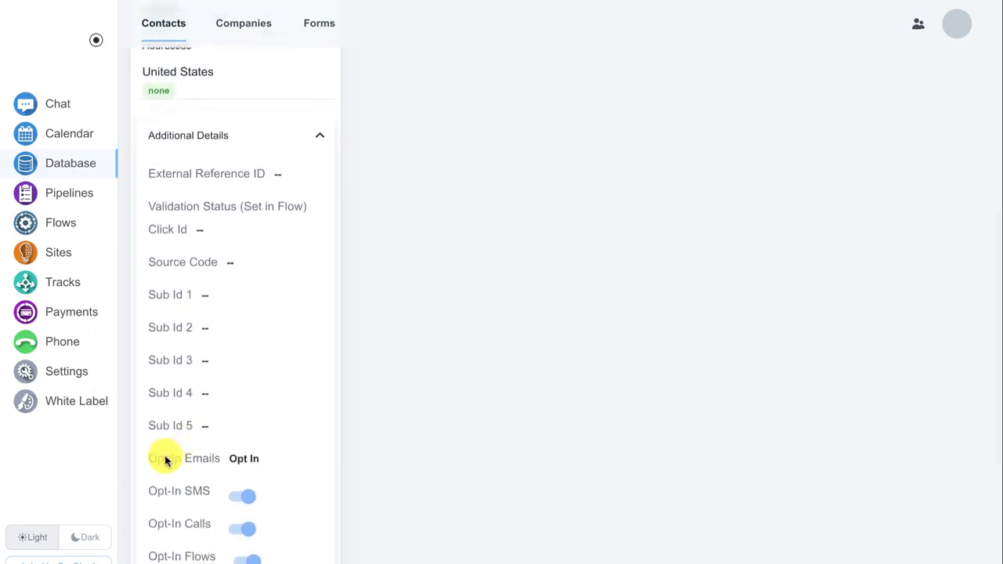
- Scroll through the remaining opt-in settings, collapse Additional Details, and return to the top
{"action": "scroll", "coordinate": [173, 454], "scroll_direction": "down", "scroll_amount": 1}
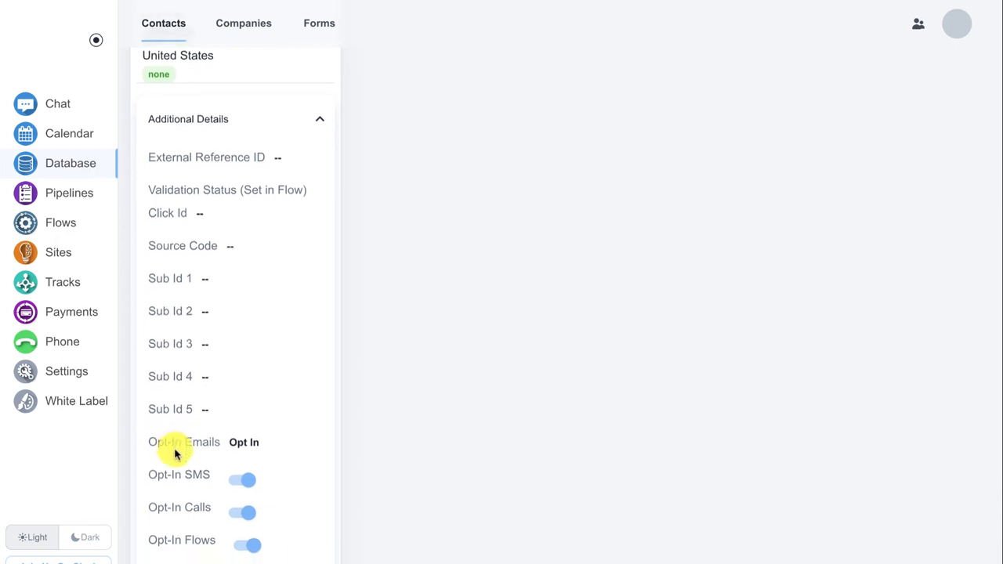
{"action": "scroll", "coordinate": [174, 453], "scroll_direction": "down", "scroll_amount": 1}
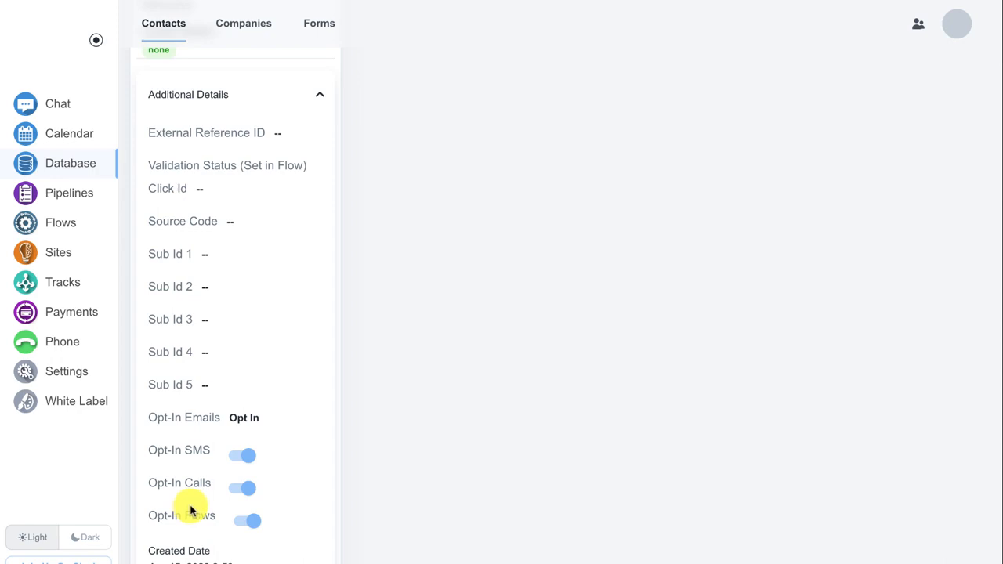
{"action": "scroll", "coordinate": [232, 419], "scroll_direction": "up", "scroll_amount": 5}
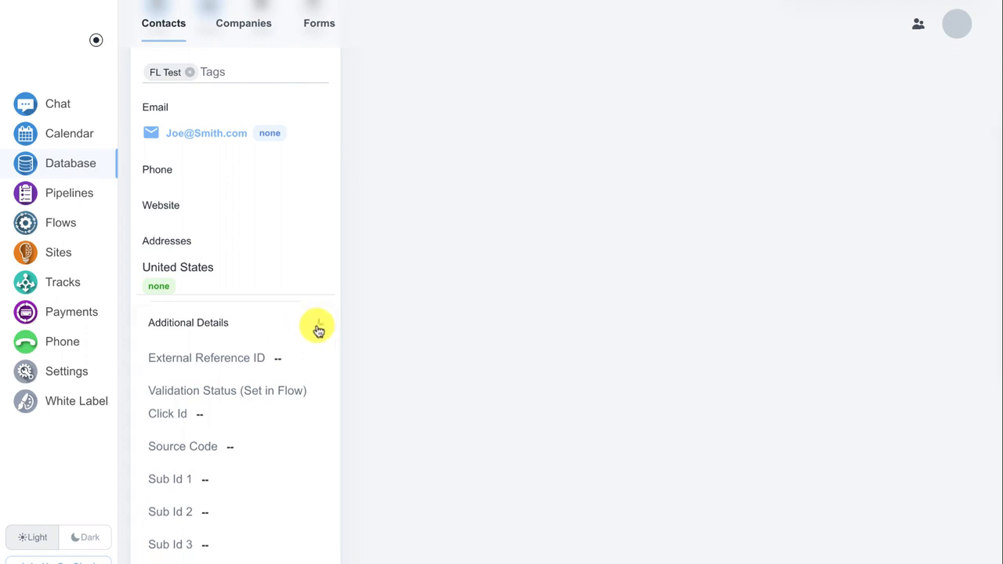
{"action": "left_click", "coordinate": [318, 329]}
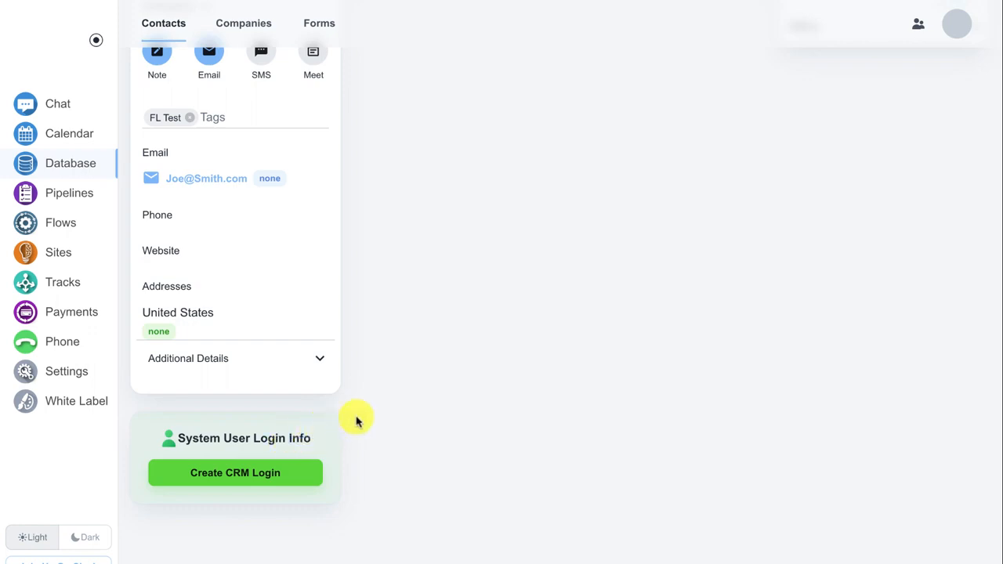
{"action": "scroll", "coordinate": [356, 421], "scroll_direction": "up", "scroll_amount": 3}
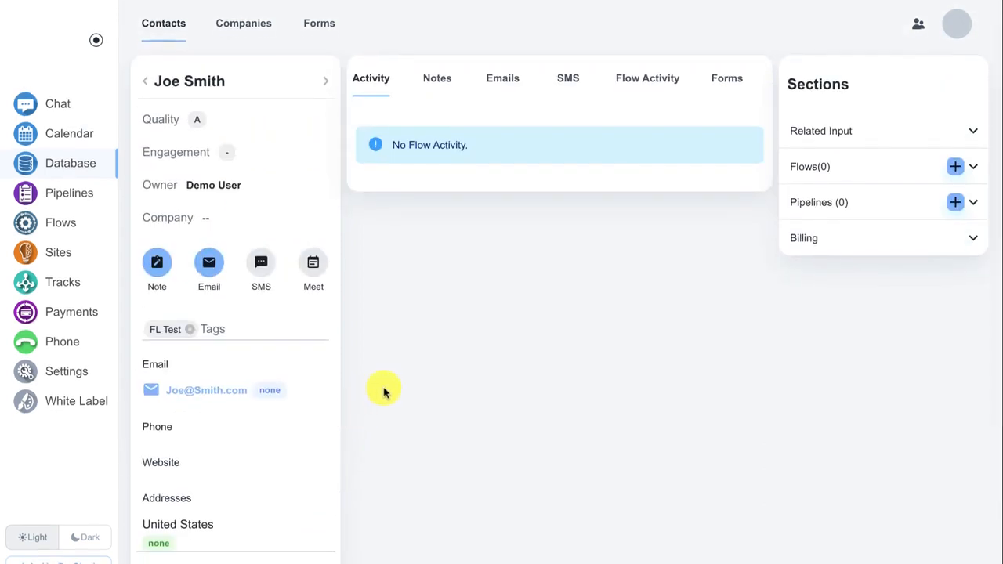
- Expand and re-collapse Related Input, then expand Pipelines to confirm zero pipelines
{"action": "left_click", "coordinate": [814, 134]}
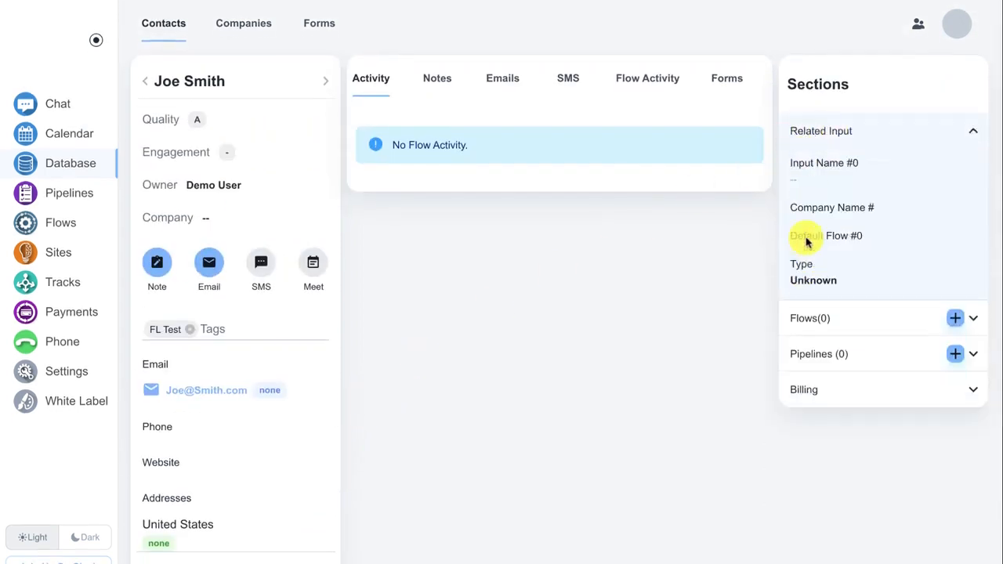
{"action": "left_click", "coordinate": [811, 135]}
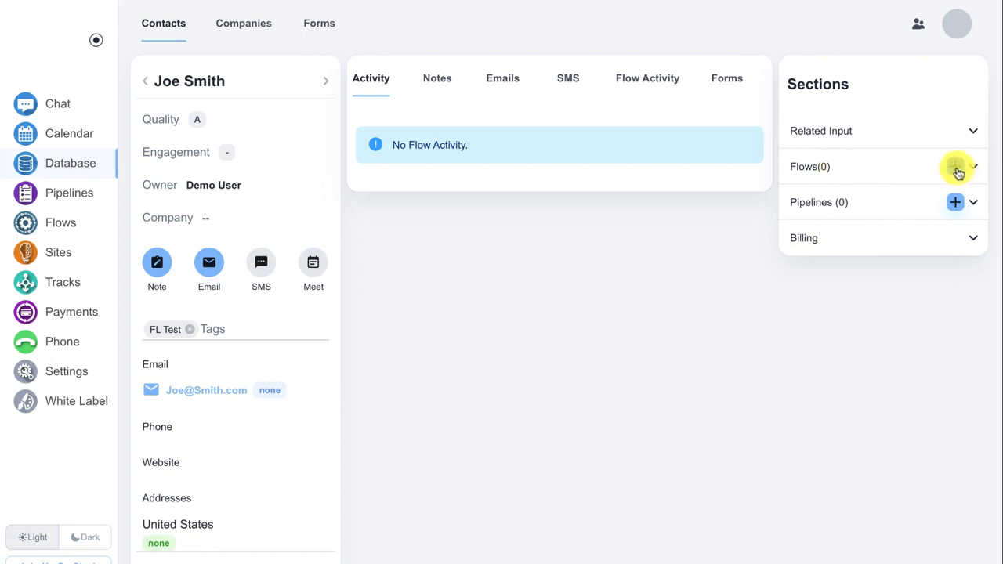
{"action": "left_click", "coordinate": [859, 205]}
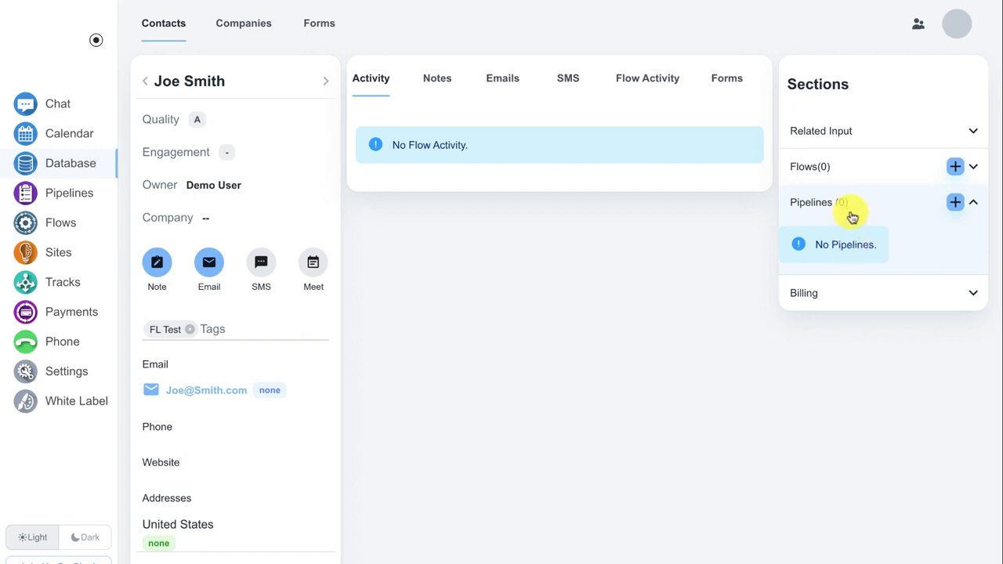
- Dismiss a new-opportunity drawer, then expand Billing to show cards, subscriptions, transactions and invoices
{"action": "left_click", "coordinate": [956, 206]}
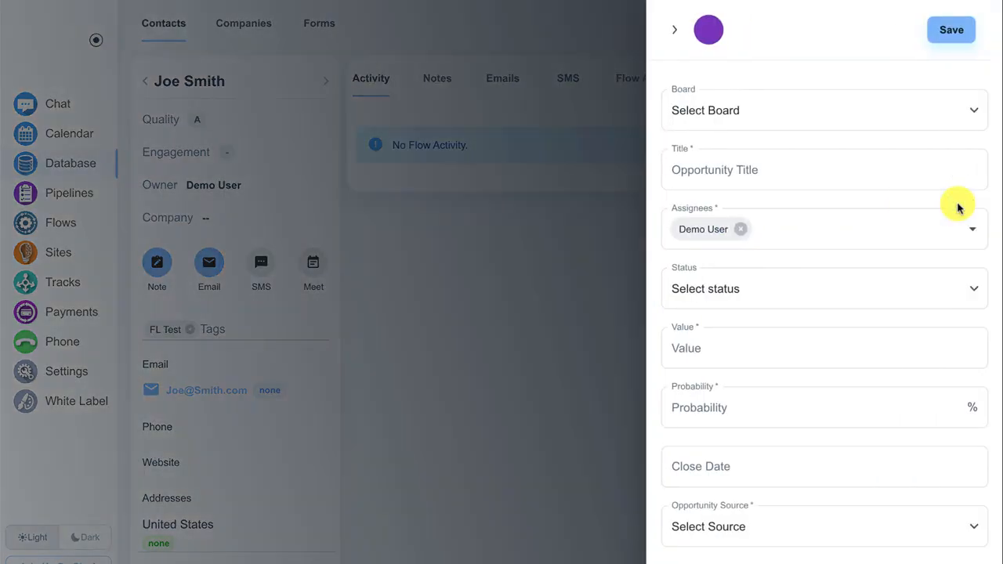
{"action": "left_click", "coordinate": [620, 246]}
{"action": "left_click", "coordinate": [826, 296]}
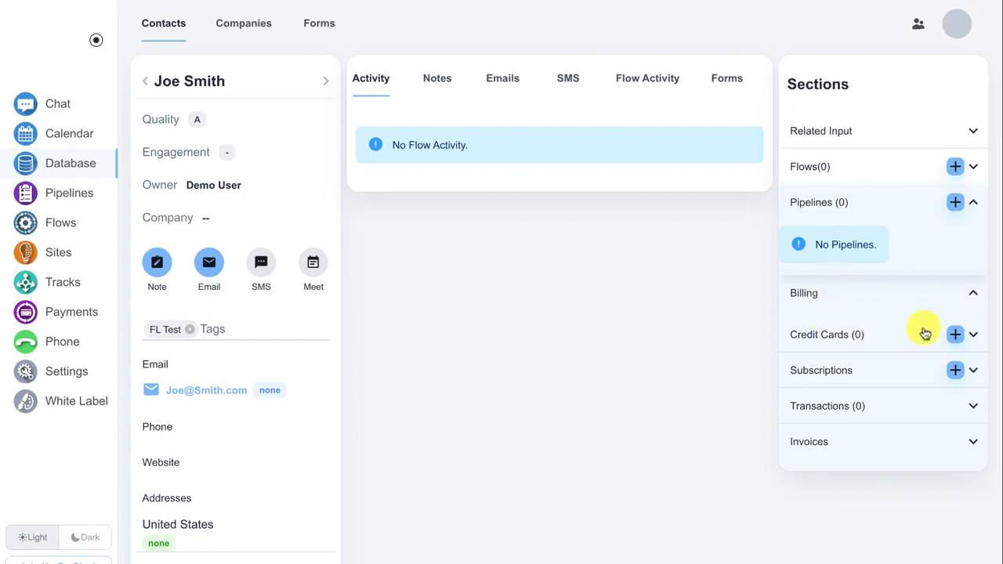
{"action": "left_click", "coordinate": [955, 336]}
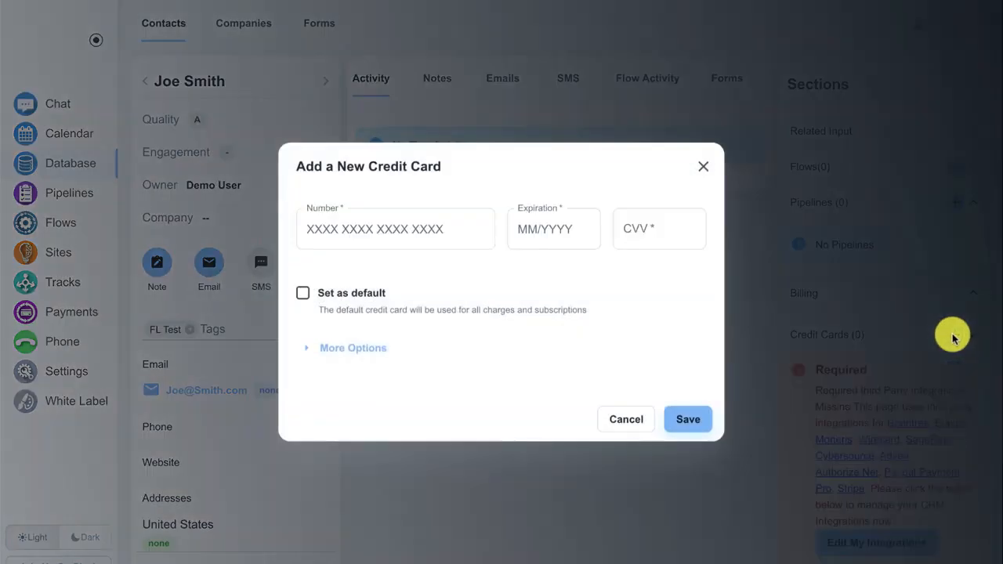
{"action": "left_click", "coordinate": [365, 347]}
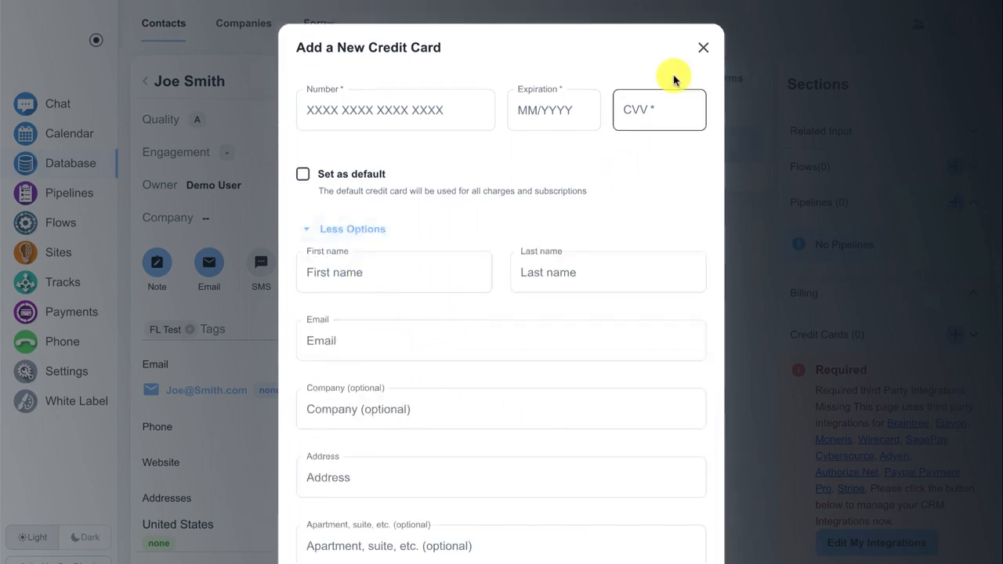
{"action": "left_click", "coordinate": [703, 47]}
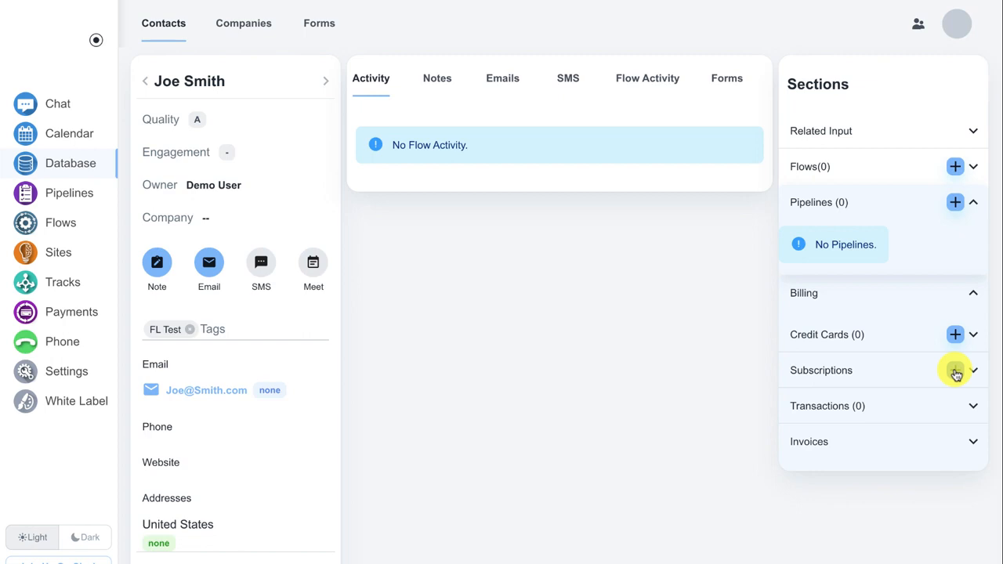
{"action": "left_click", "coordinate": [927, 404]}
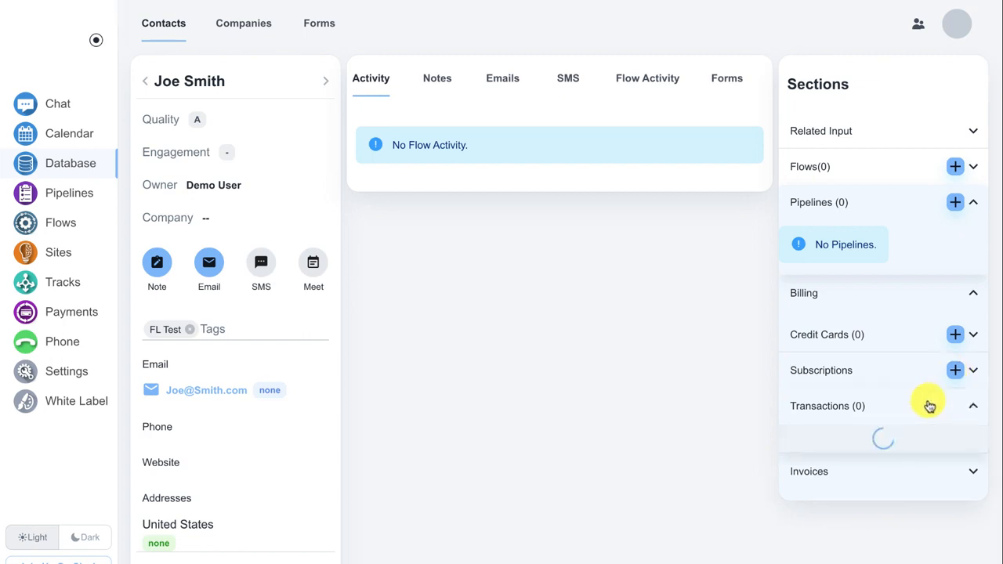
{"action": "left_click", "coordinate": [929, 406]}
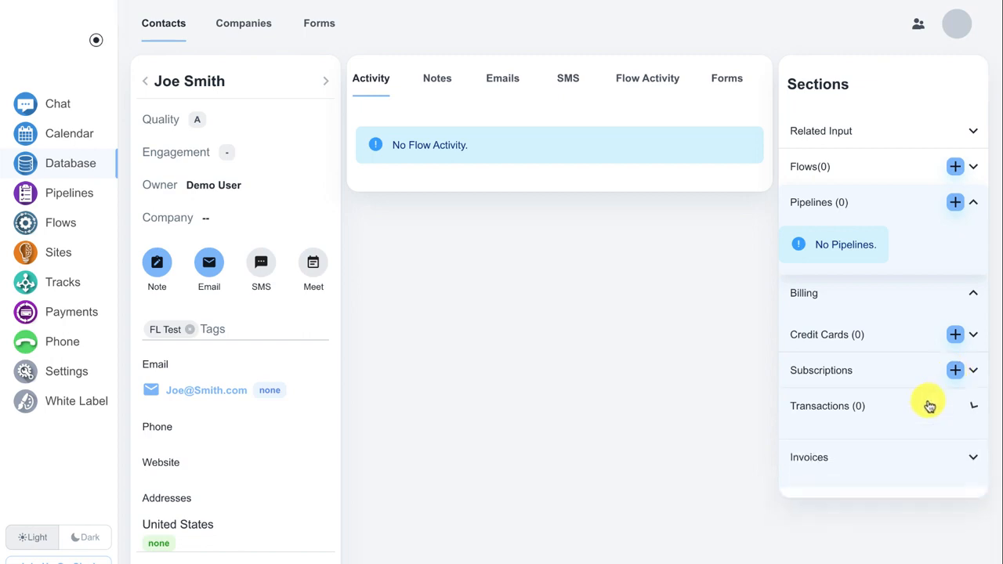
{"action": "left_click", "coordinate": [870, 442]}
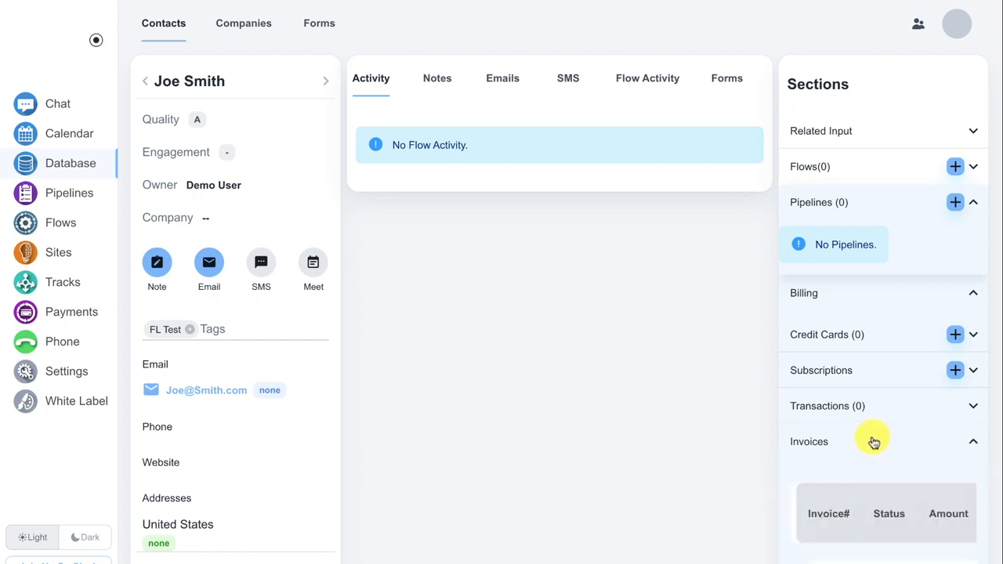
{"action": "left_click", "coordinate": [874, 443]}
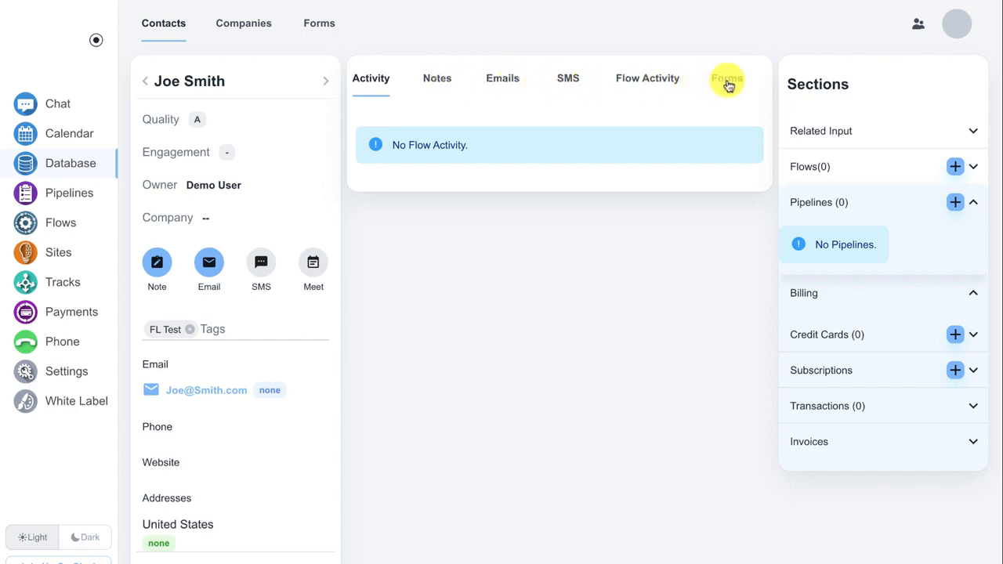
- Check the Flow Activity and Activity tabs, then go to the empty Custom Forms page
{"action": "left_click", "coordinate": [657, 82]}
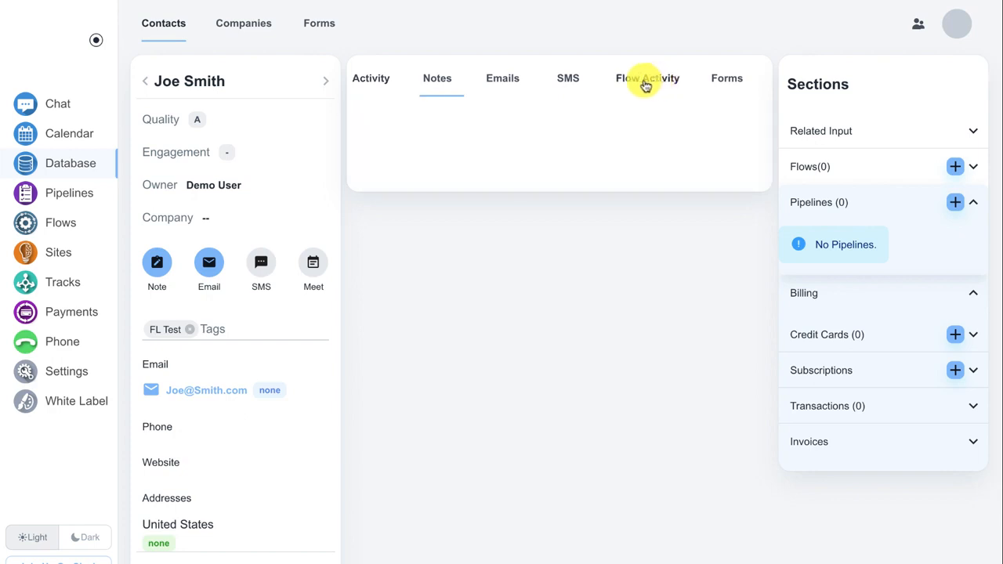
{"action": "left_click", "coordinate": [374, 82]}
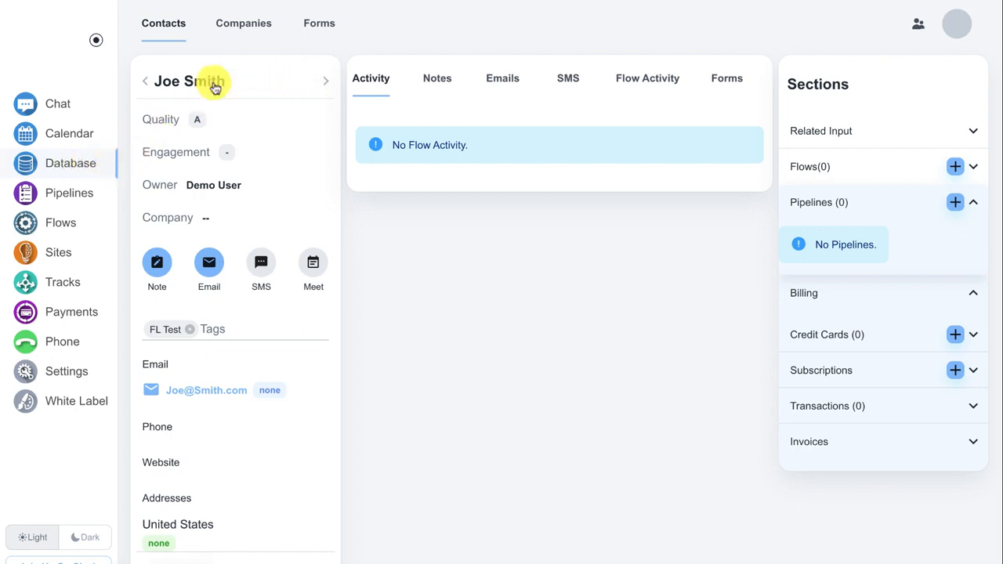
{"action": "left_click", "coordinate": [314, 27]}
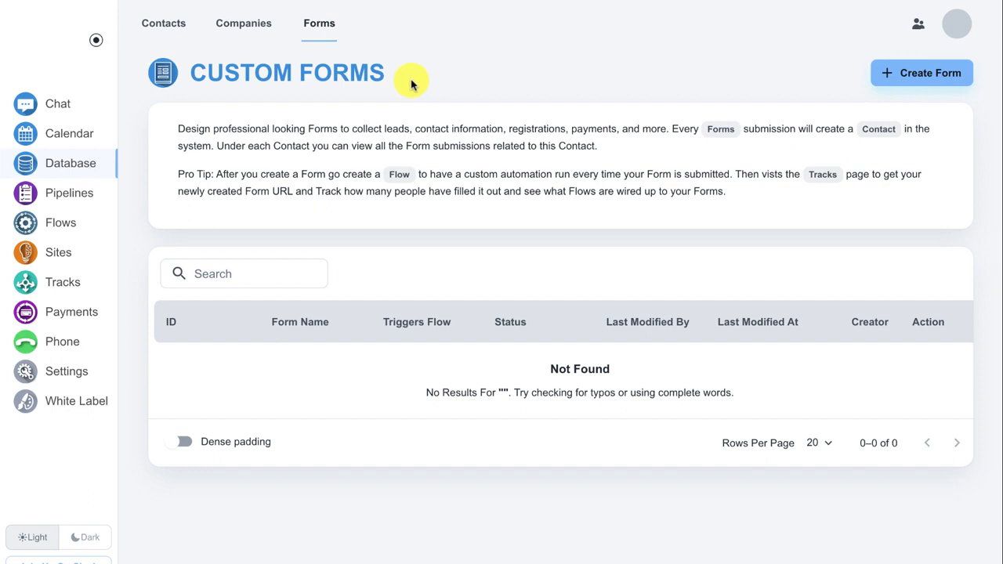
- Create a new form to open the form builder
{"action": "left_click", "coordinate": [921, 77]}
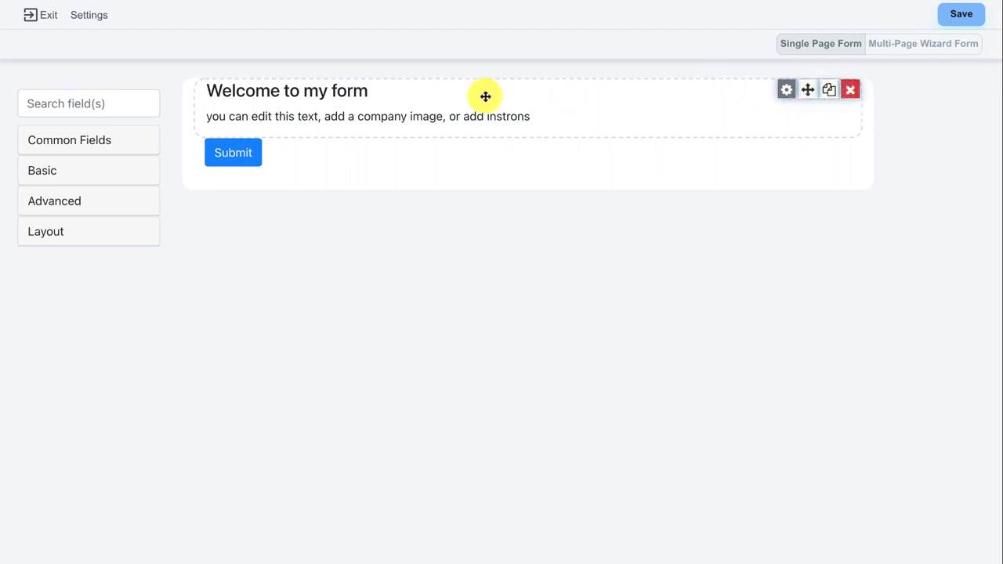
- Replace the welcome heading with 'Request more information', delete the placeholder paragraph, and save
{"action": "left_click", "coordinate": [788, 93]}
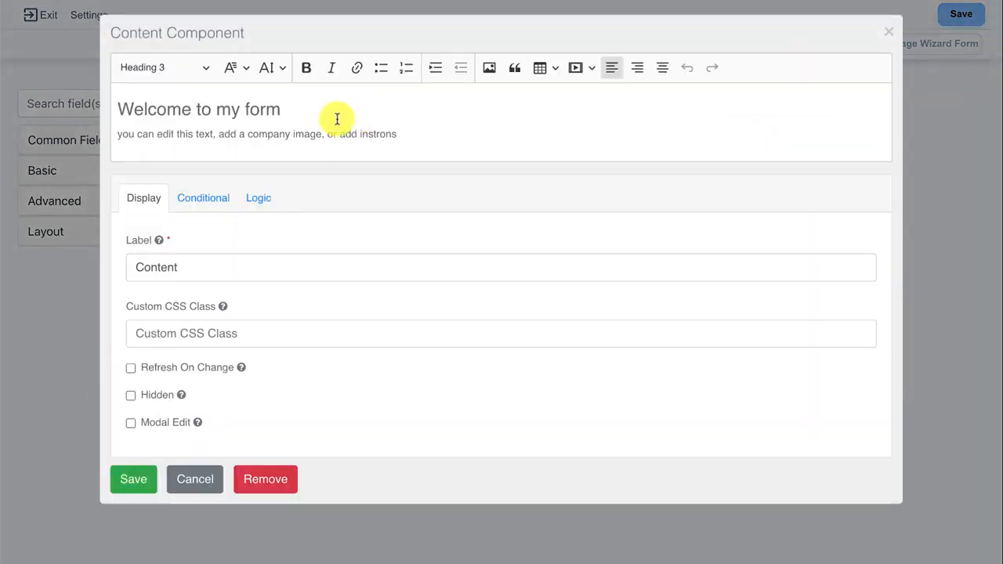
{"action": "left_click", "coordinate": [333, 118]}
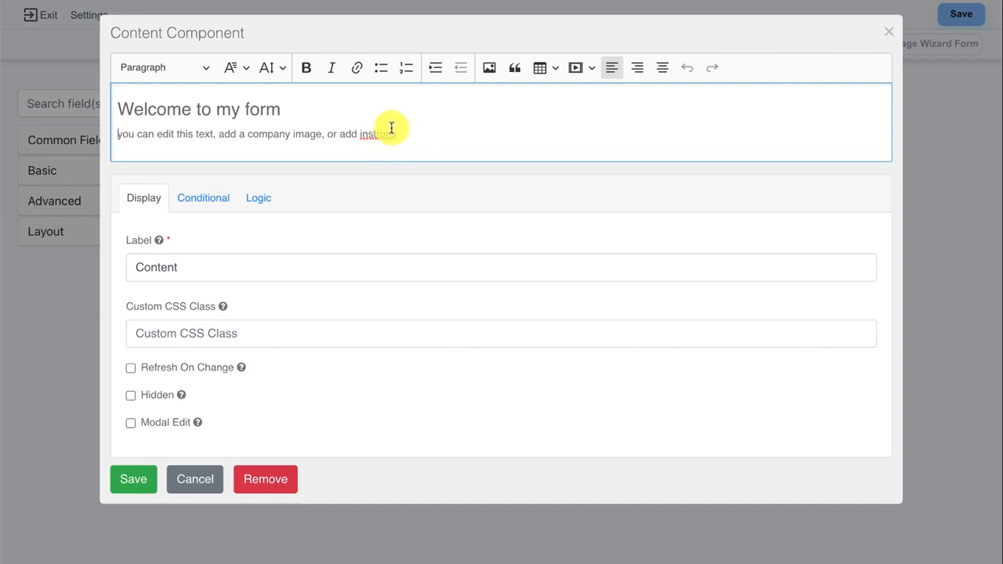
{"action": "left_click_drag", "start_coordinate": [291, 110], "coordinate": [79, 103]}
{"action": "type", "text": "Req"}
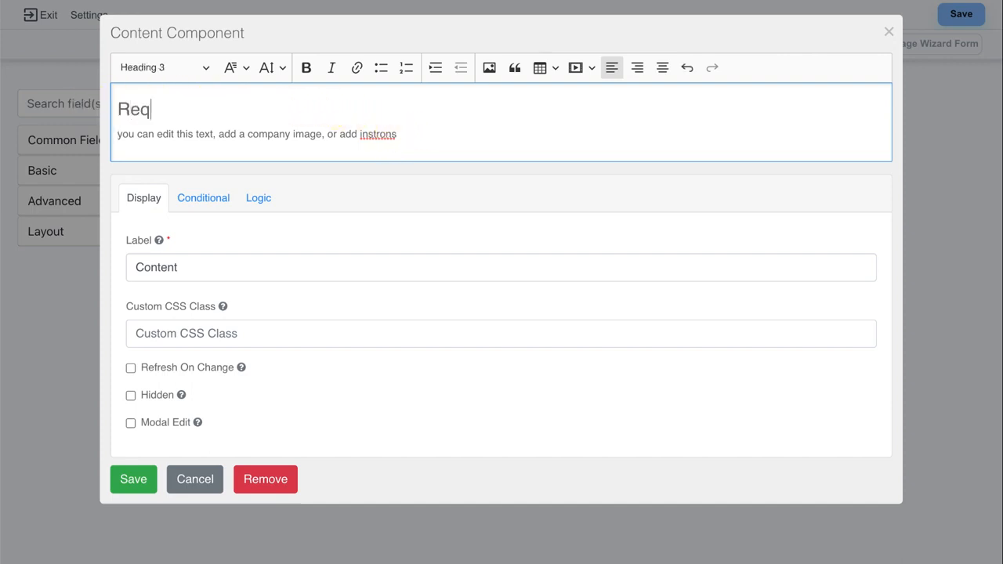
{"action": "type", "text": "uest more information"}
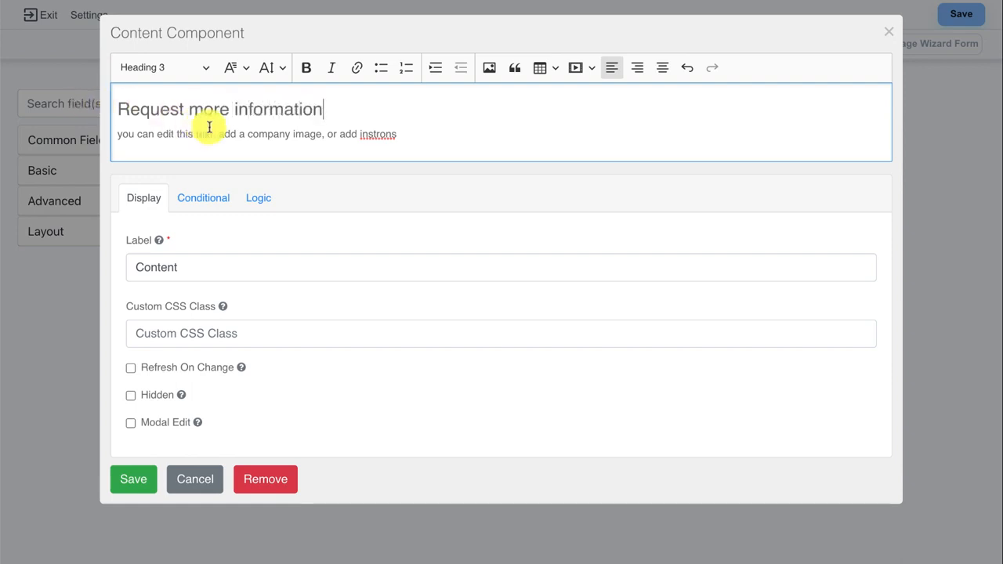
{"action": "left_click_drag", "start_coordinate": [416, 139], "coordinate": [100, 141]}
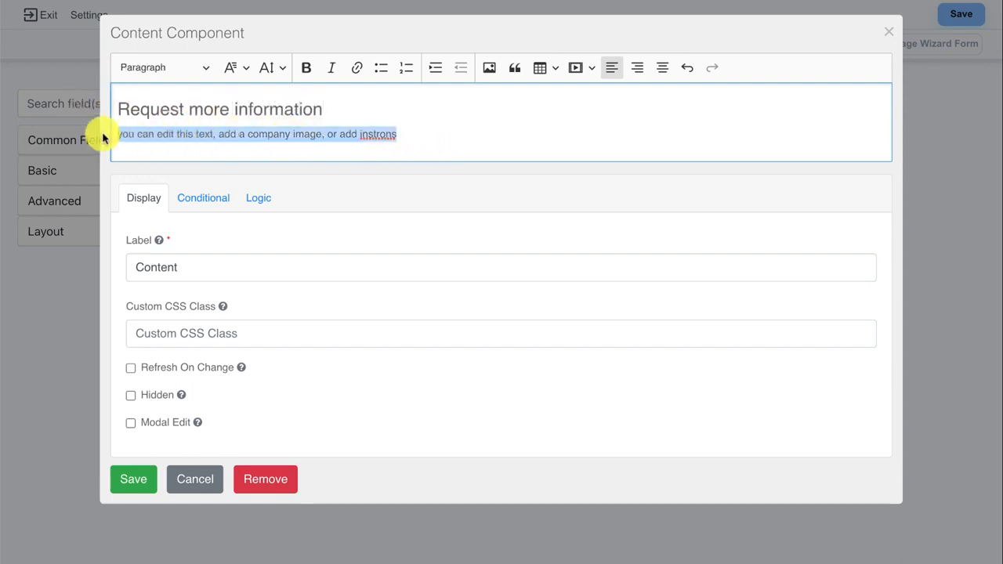
{"action": "key", "text": "BackSpace"}
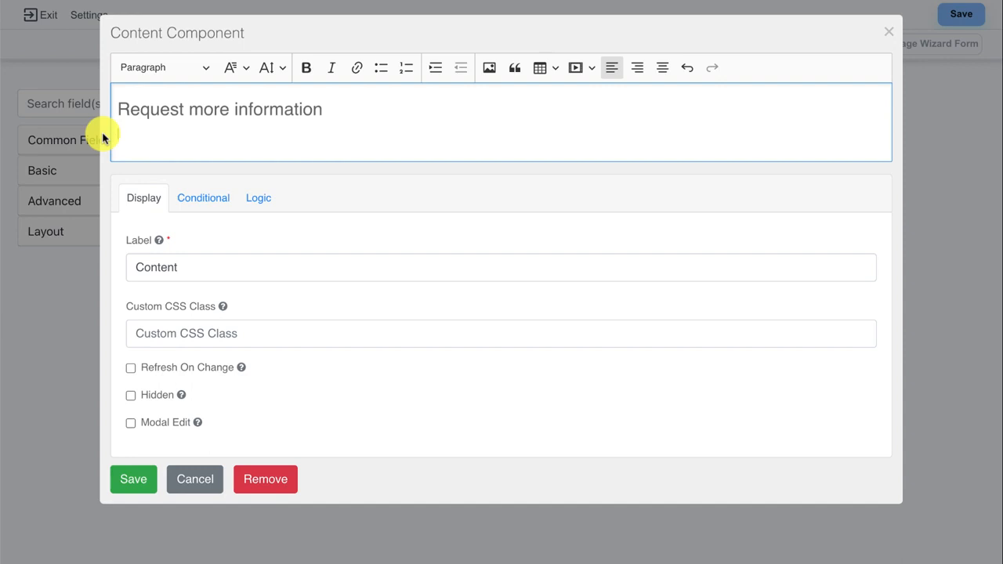
{"action": "left_click", "coordinate": [133, 483]}
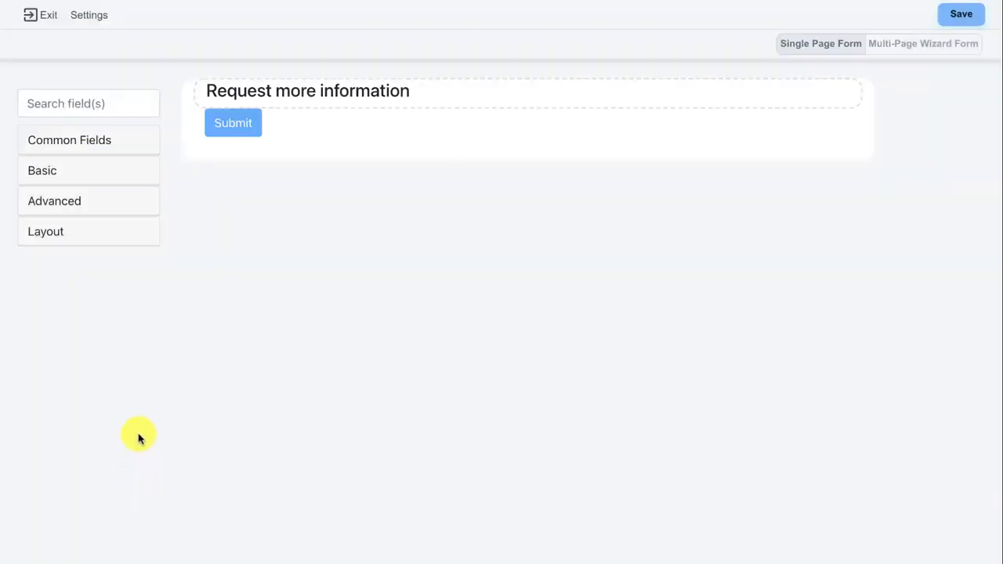
- Drag First Name, Last Name, Email and Phone Number from Common Fields onto the form
{"action": "left_click", "coordinate": [99, 139]}
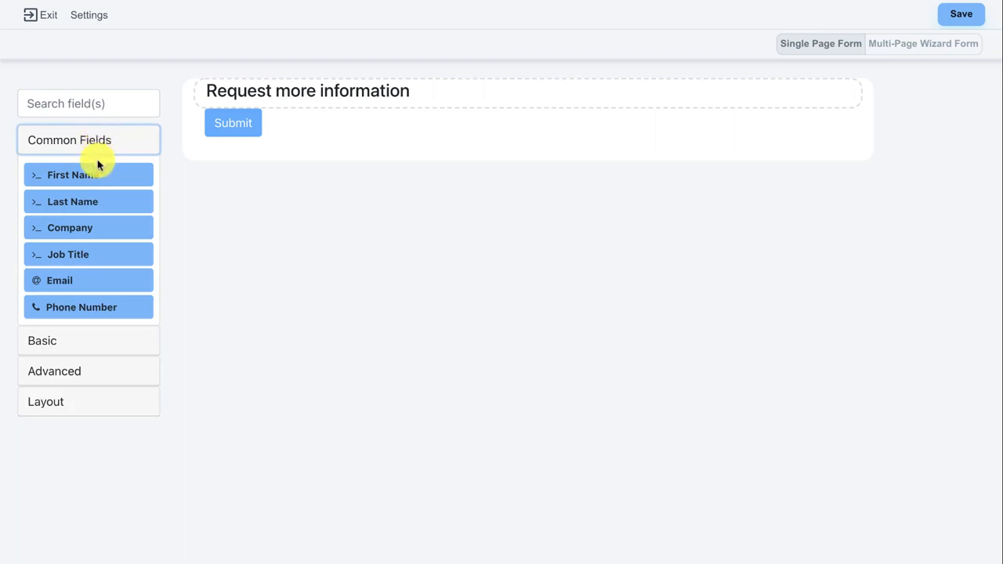
{"action": "left_click_drag", "start_coordinate": [100, 170], "coordinate": [312, 117]}
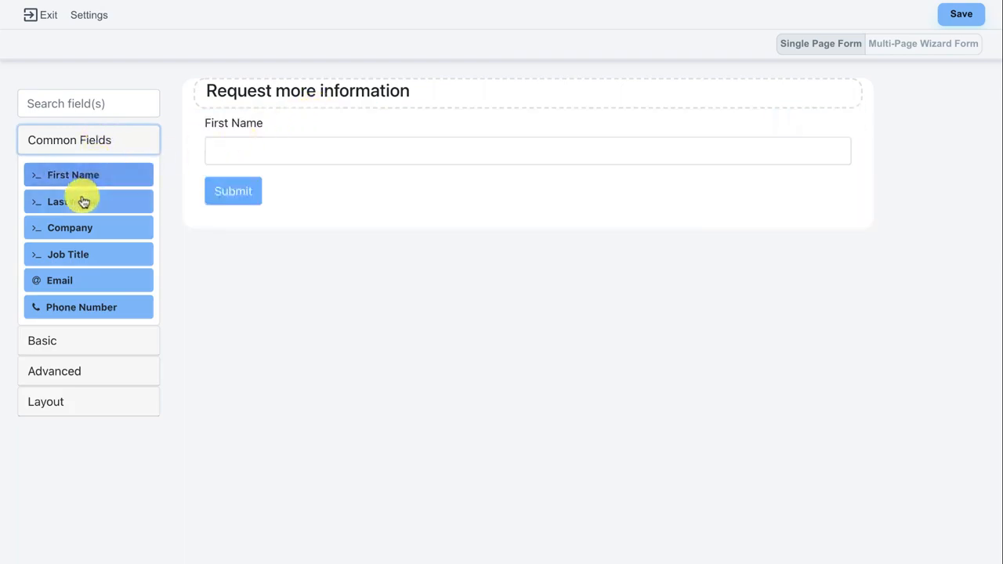
{"action": "left_click_drag", "start_coordinate": [83, 199], "coordinate": [280, 179]}
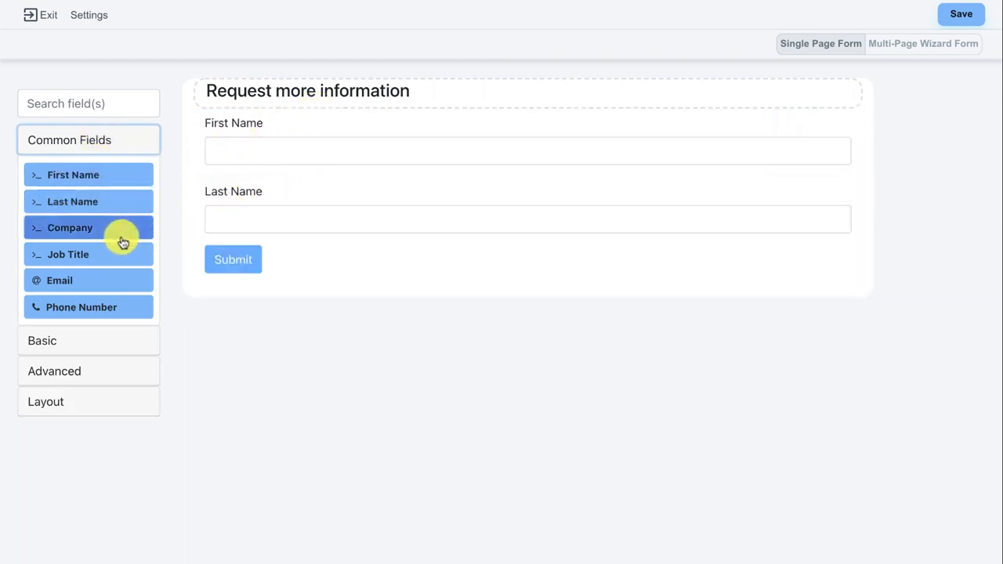
{"action": "left_click_drag", "start_coordinate": [87, 285], "coordinate": [251, 249]}
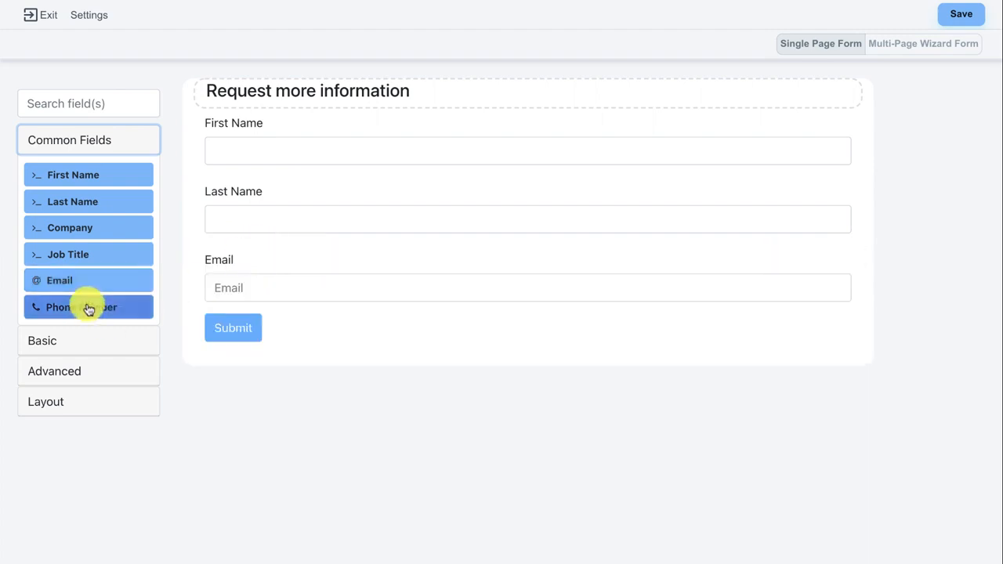
{"action": "left_click_drag", "start_coordinate": [85, 306], "coordinate": [246, 314]}
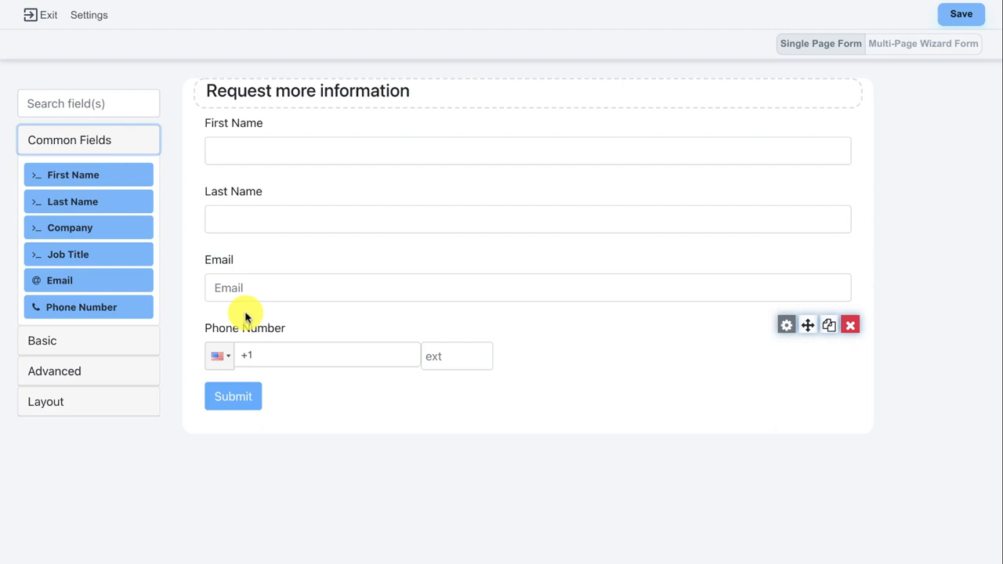
- Save the form under the name 'Request Info Form' and preview it
{"action": "left_click", "coordinate": [965, 16]}
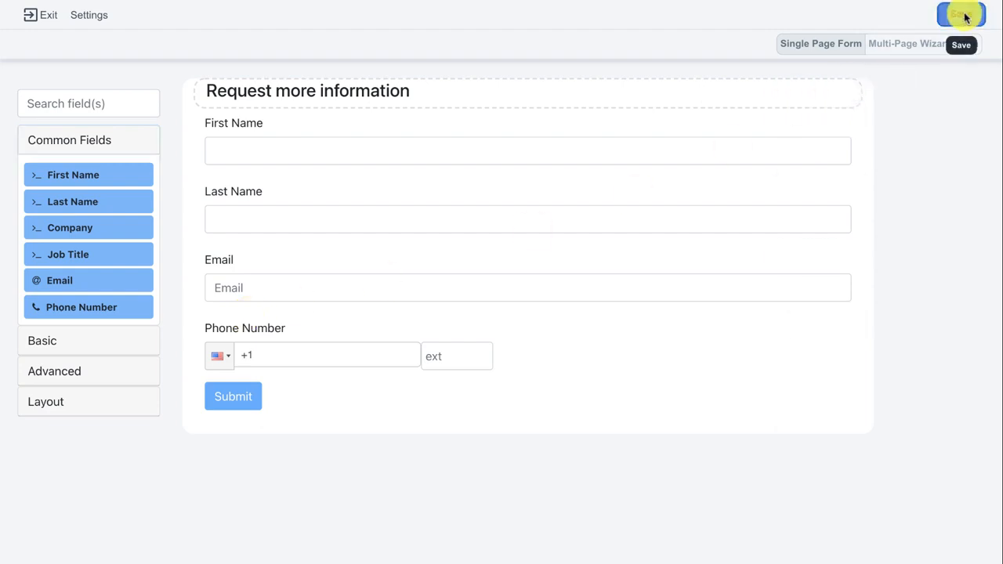
{"action": "left_click_drag", "start_coordinate": [451, 268], "coordinate": [261, 272]}
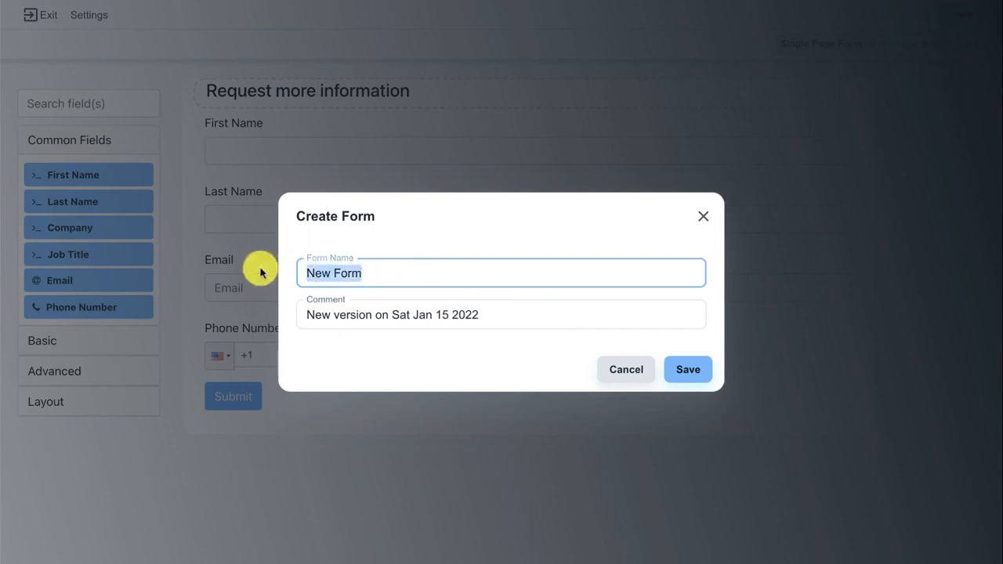
{"action": "type", "text": "Reques"}
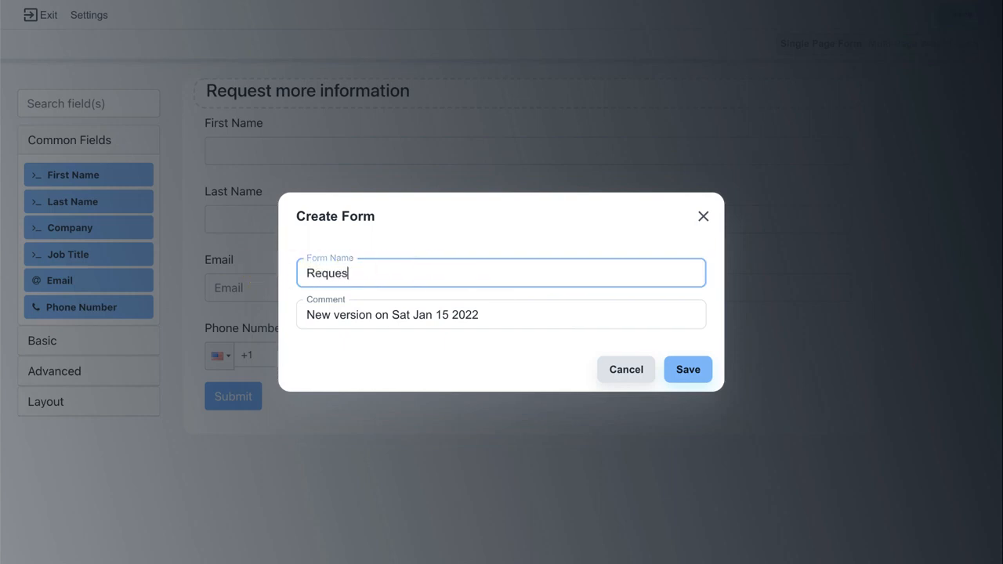
{"action": "type", "text": "t Info Form"}
{"action": "left_click", "coordinate": [674, 370]}
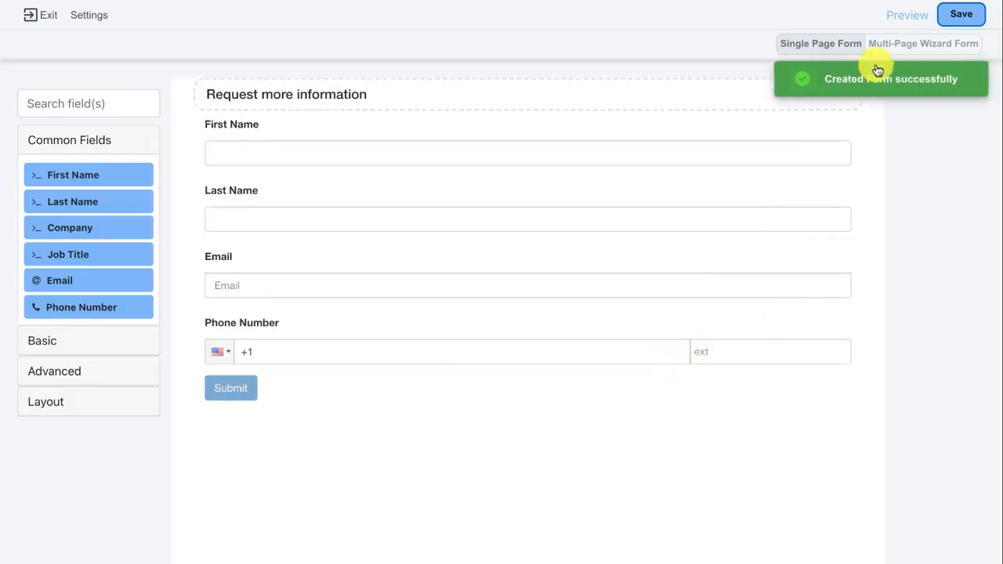
{"action": "left_click", "coordinate": [909, 17]}
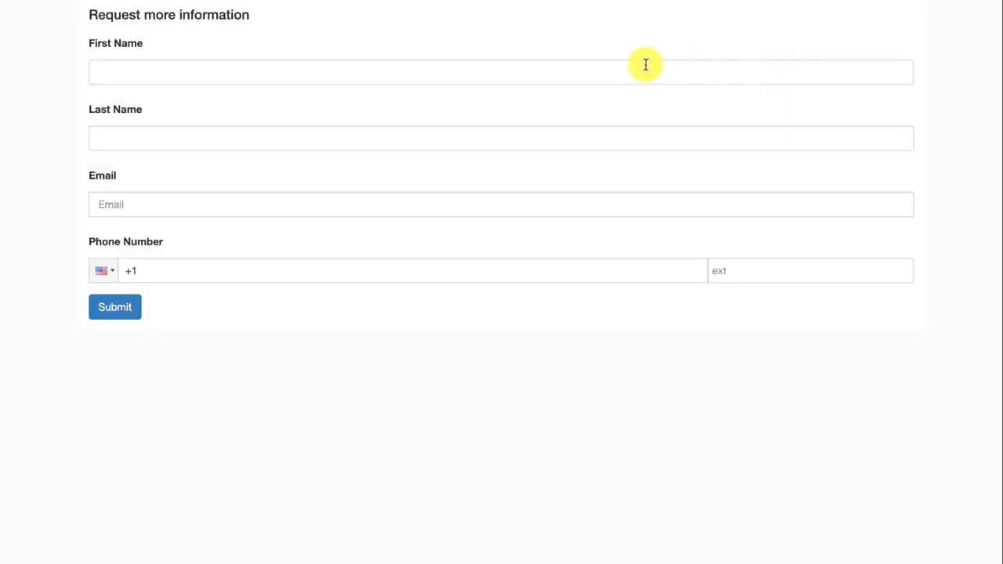
- Submit a test entry with a first name, last name, email address and phone number
{"action": "left_click", "coordinate": [431, 71]}
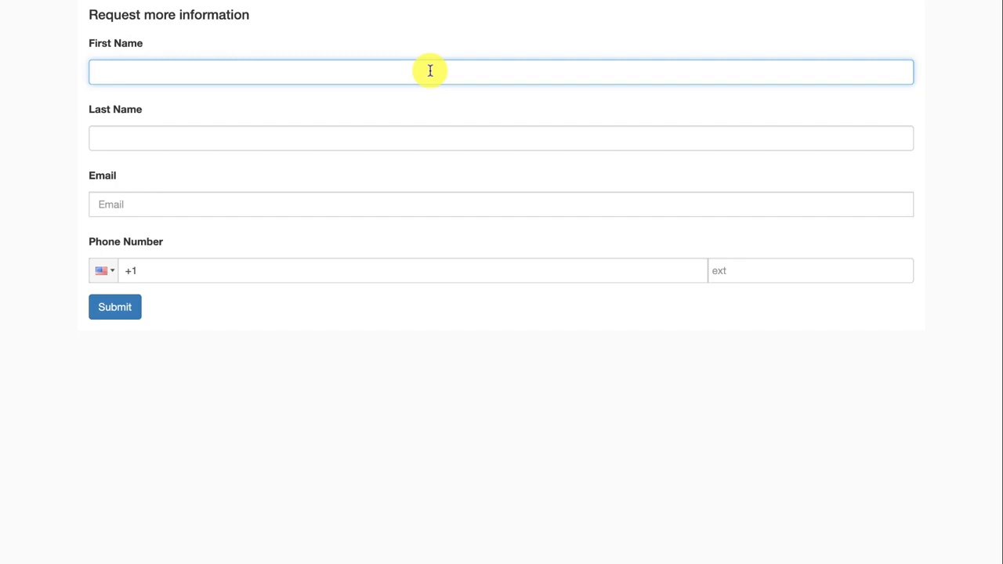
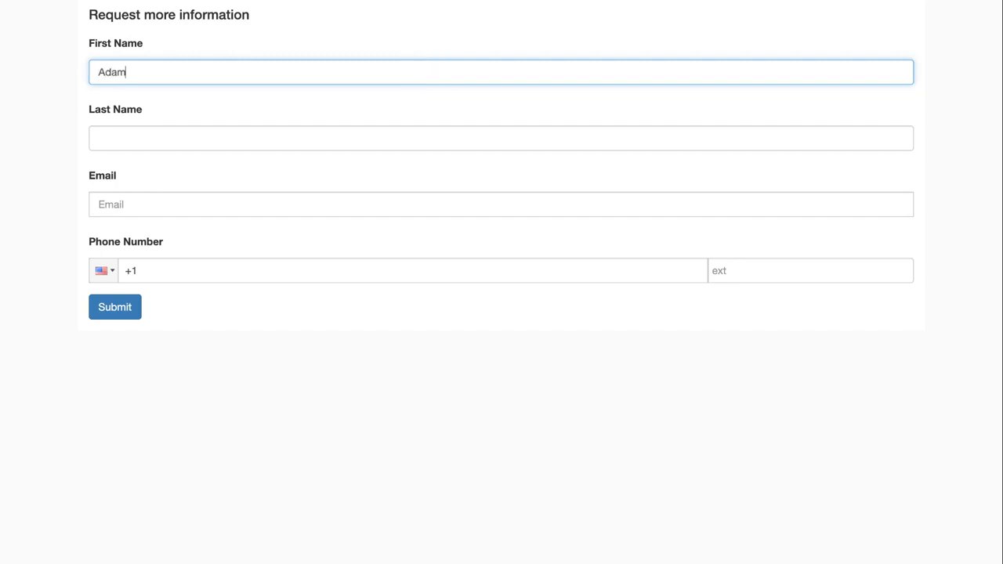
{"action": "key", "text": "Tab"}
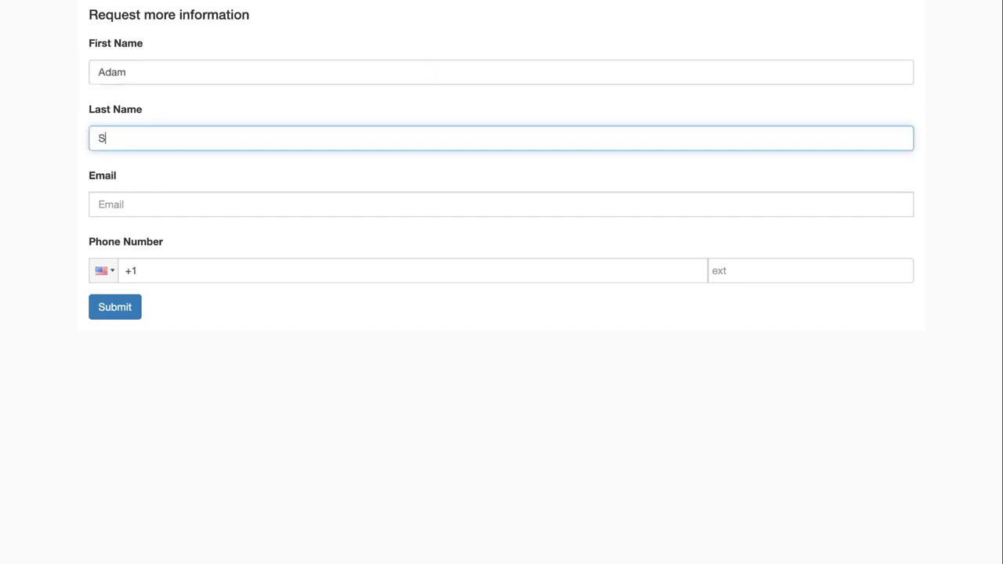
{"action": "key", "text": "Tab"}
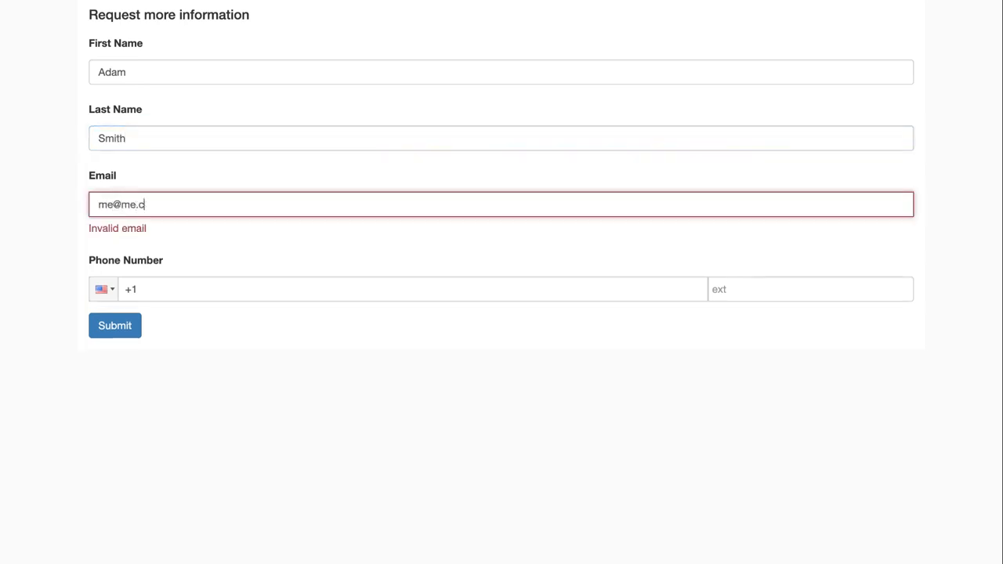
{"action": "key", "text": "Tab"}
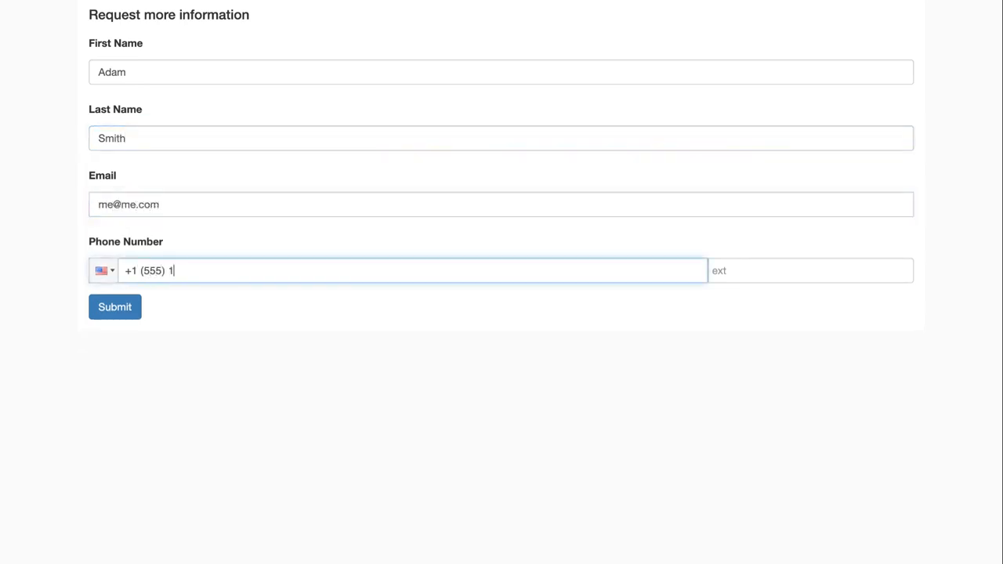
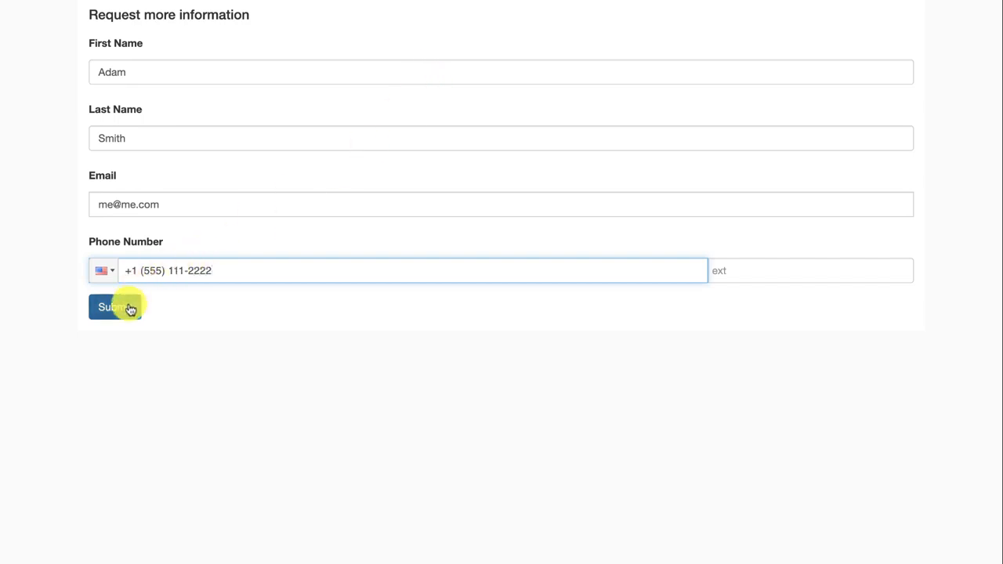
{"action": "left_click", "coordinate": [138, 310]}
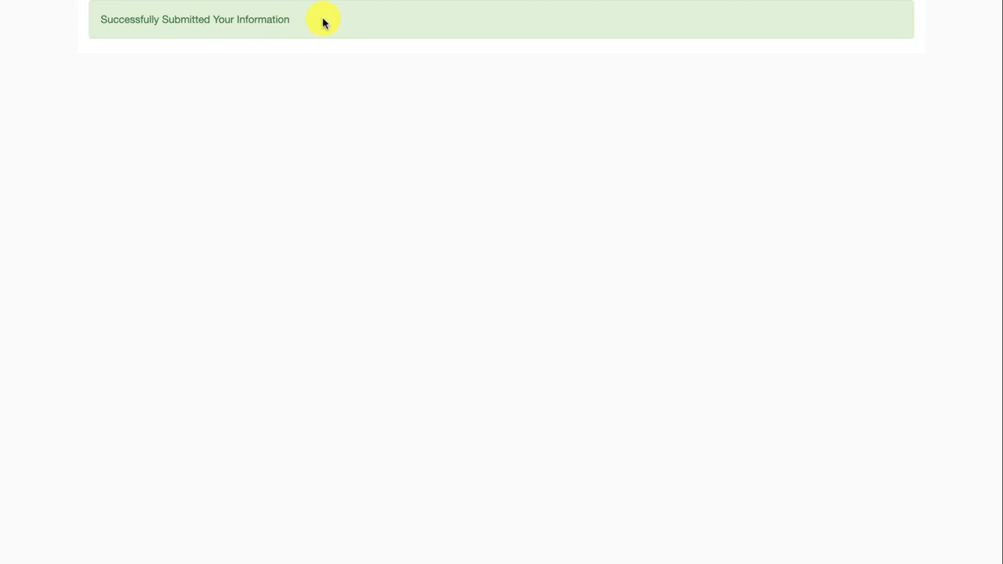
{"action": "left_click_drag", "start_coordinate": [319, 20], "coordinate": [96, 27]}
- Review the confirmation message, then the form's title, description and after-submission message in Settings
{"action": "left_click", "coordinate": [97, 26]}
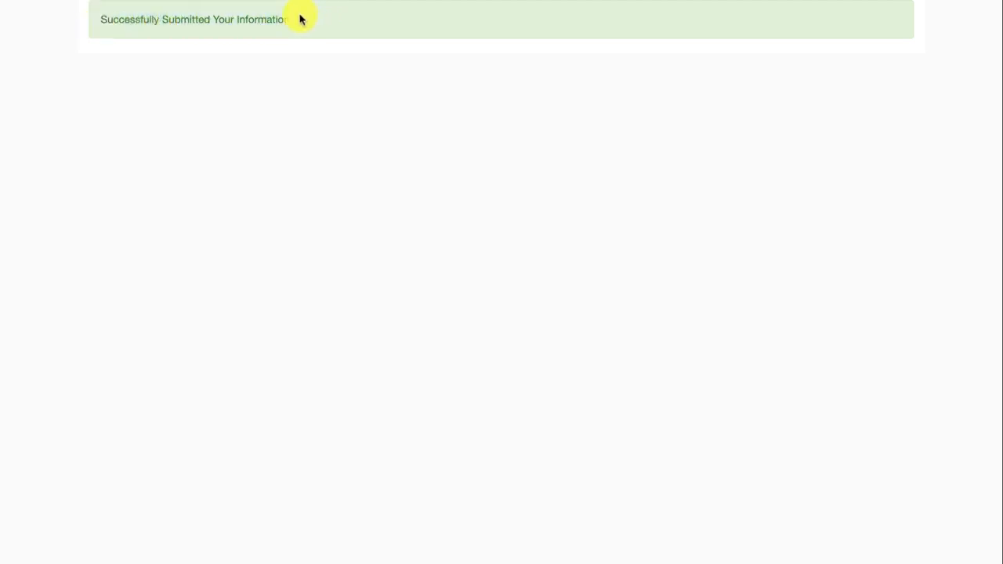
{"action": "left_click_drag", "start_coordinate": [300, 18], "coordinate": [96, 21]}
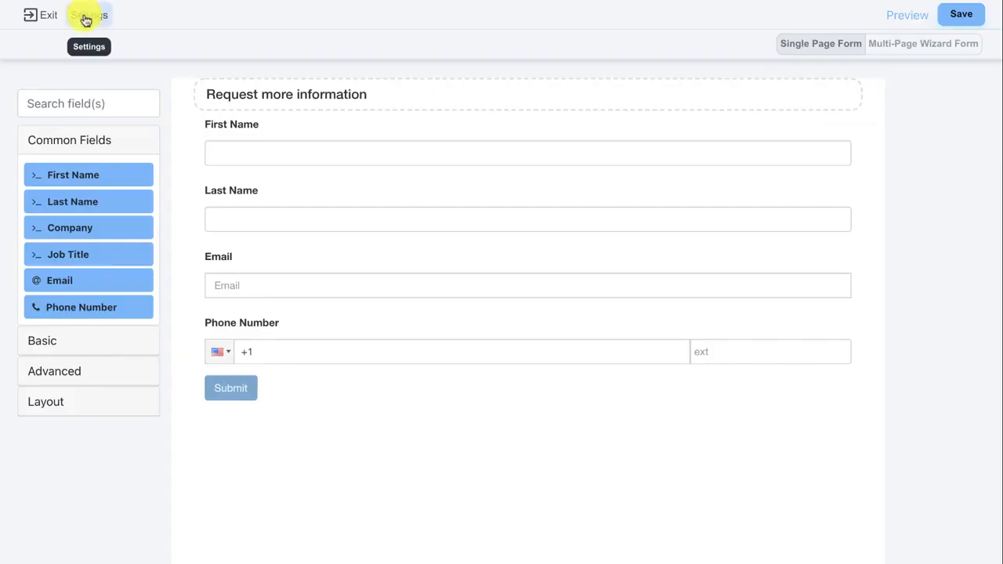
{"action": "left_click", "coordinate": [88, 22]}
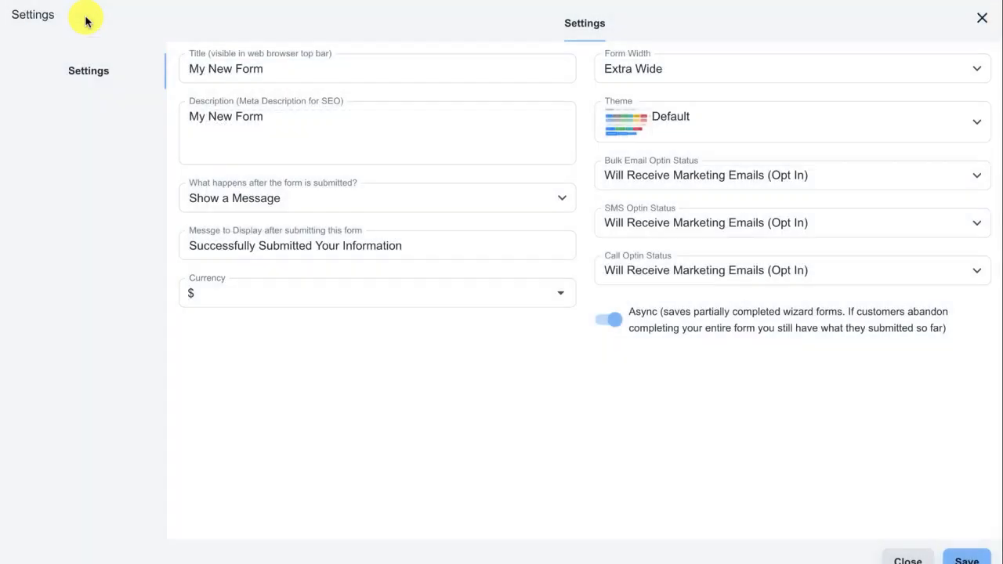
{"action": "left_click", "coordinate": [186, 66]}
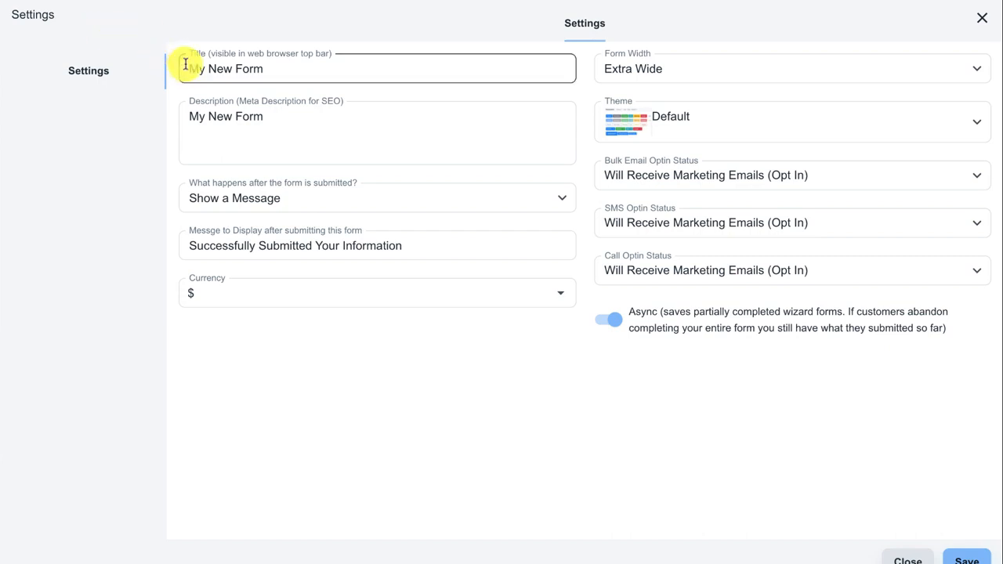
{"action": "left_click_drag", "start_coordinate": [186, 66], "coordinate": [258, 68]}
{"action": "left_click_drag", "start_coordinate": [287, 125], "coordinate": [149, 108]}
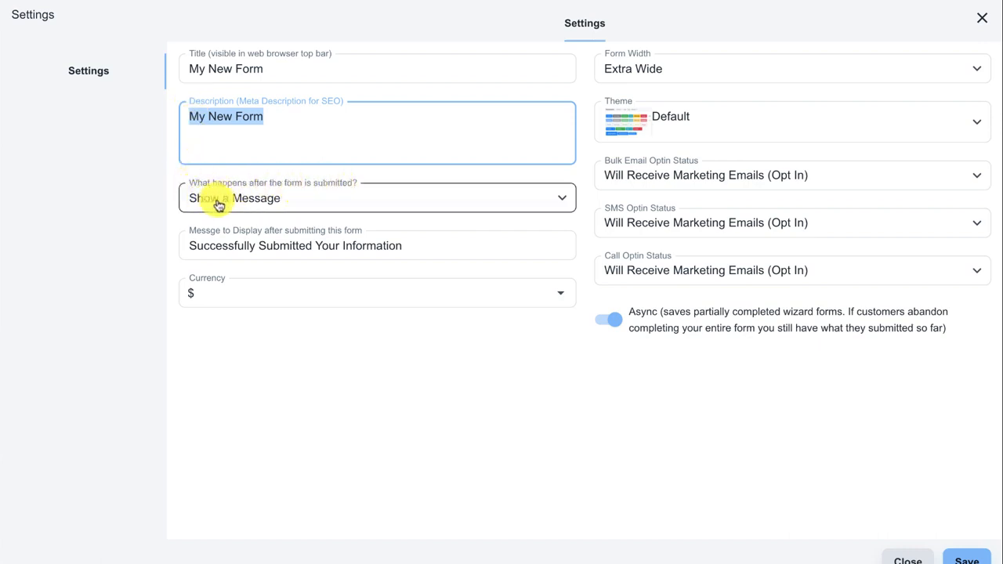
{"action": "left_click_drag", "start_coordinate": [416, 244], "coordinate": [179, 249]}
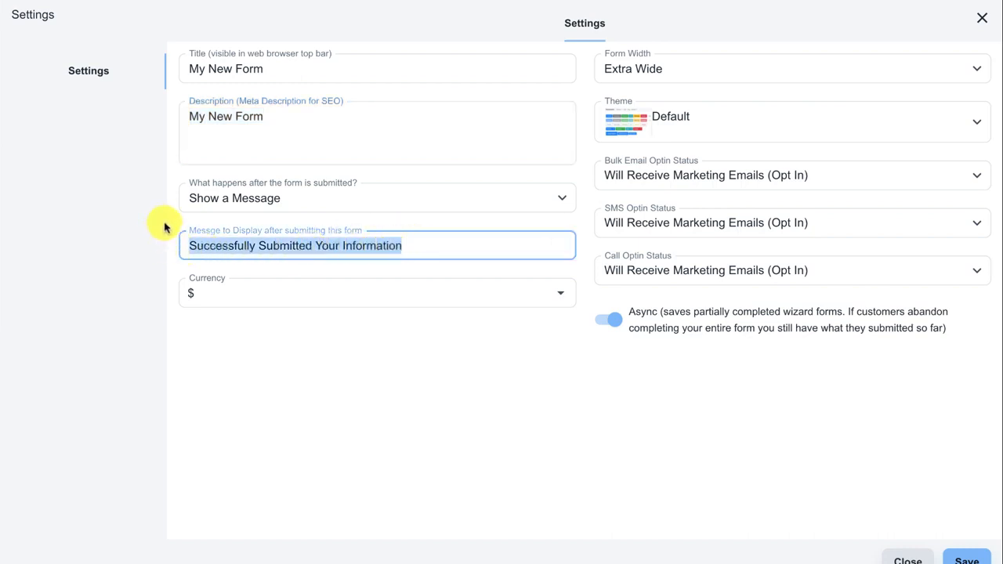
{"action": "left_click", "coordinate": [165, 227]}
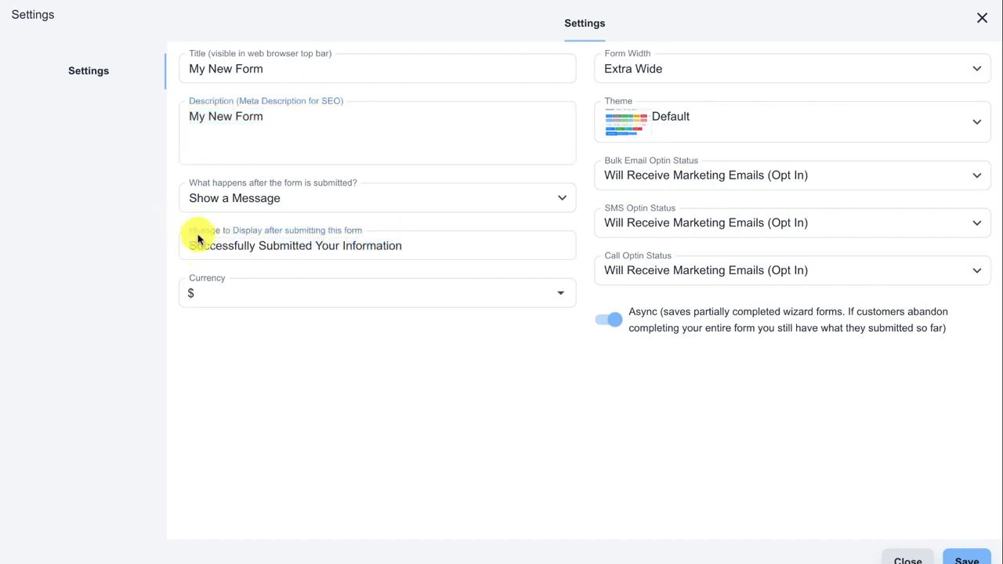
- Keep 'Show a Message' as the after-submission action and close Settings
{"action": "left_click", "coordinate": [217, 209]}
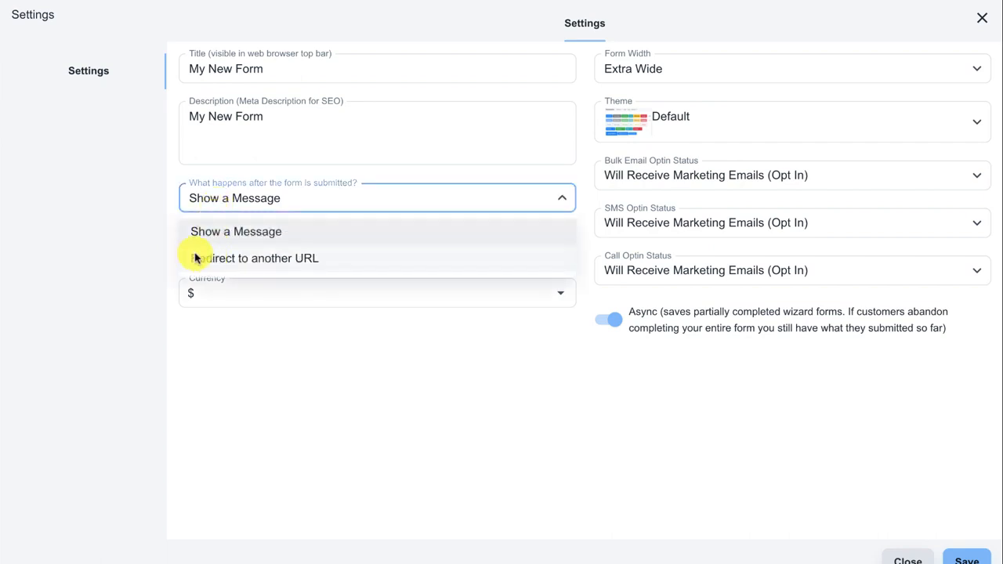
{"action": "left_click", "coordinate": [151, 243]}
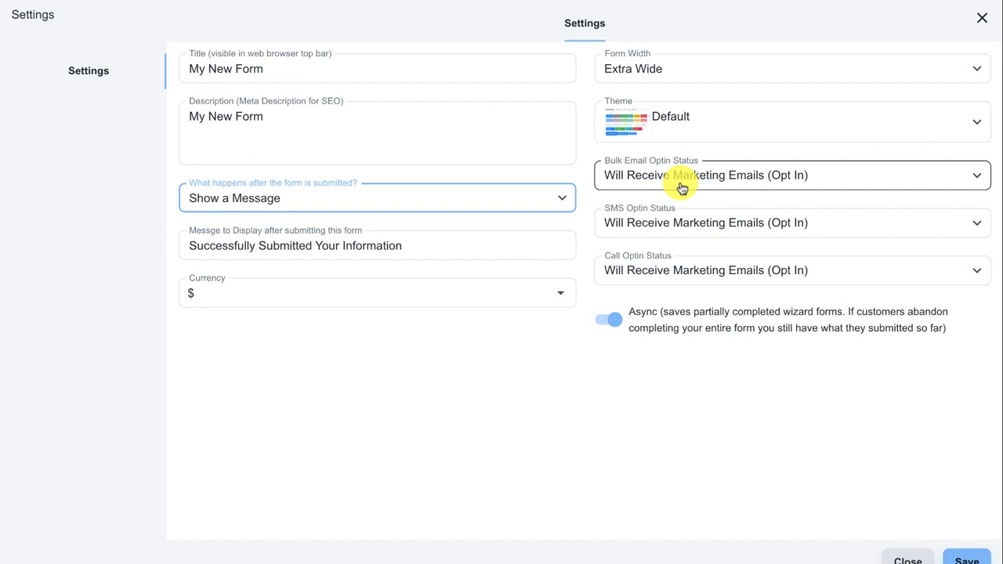
{"action": "left_click", "coordinate": [907, 555]}
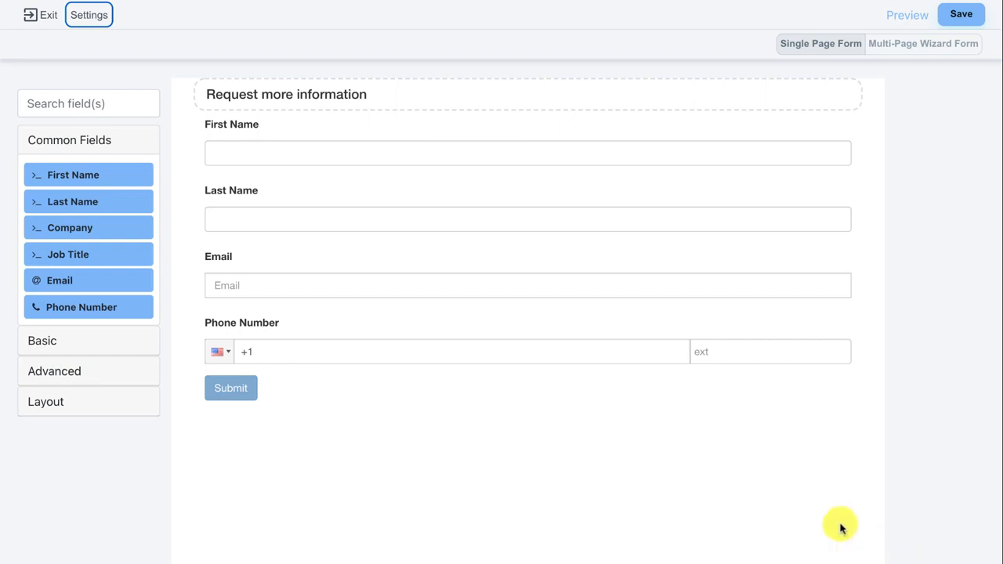
- Open the new test contact from Contacts and check its form-created activity and Request Info Form submission
{"action": "left_click", "coordinate": [42, 19]}
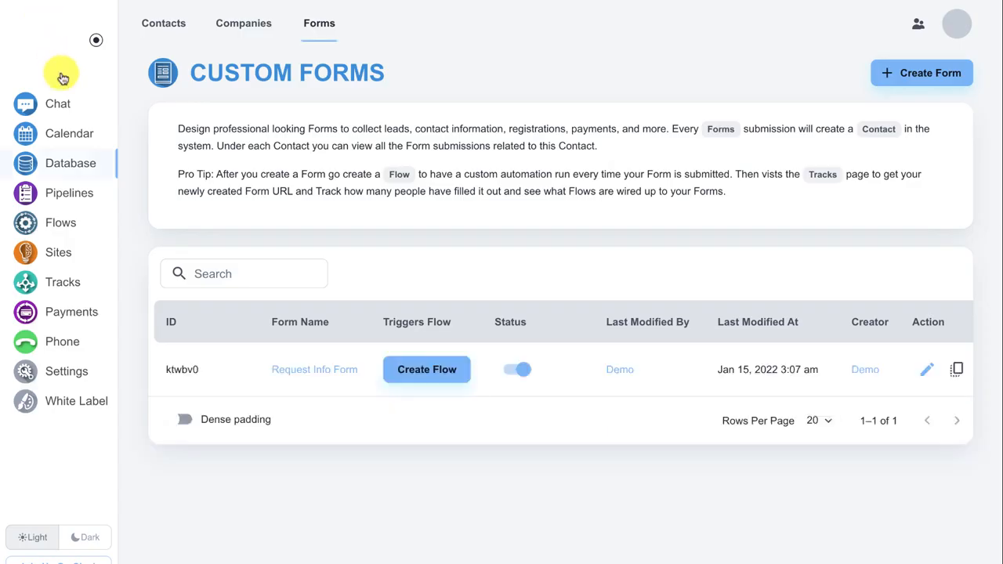
{"action": "left_click", "coordinate": [157, 29]}
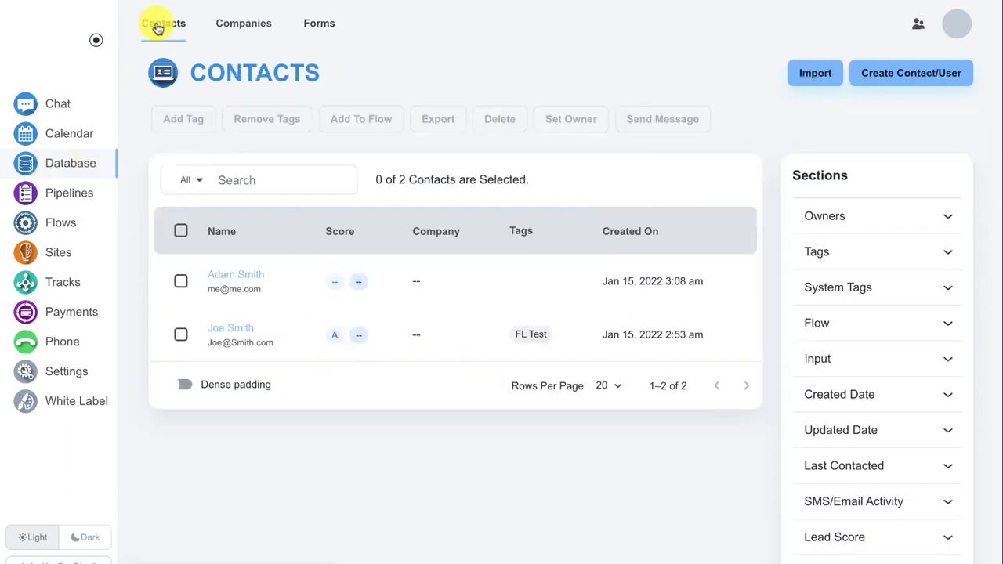
{"action": "left_click", "coordinate": [251, 281]}
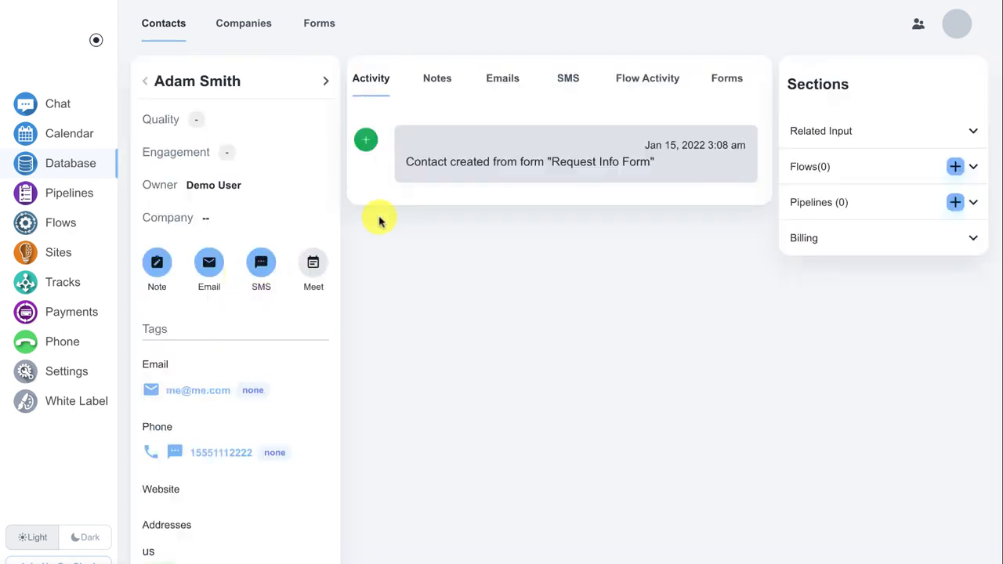
{"action": "left_click_drag", "start_coordinate": [410, 161], "coordinate": [670, 169]}
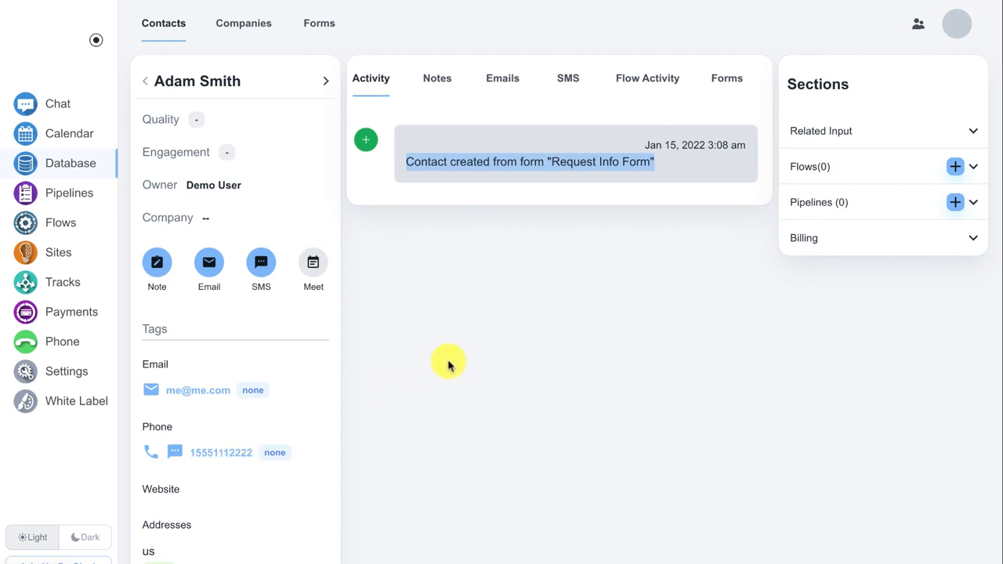
{"action": "left_click", "coordinate": [719, 79]}
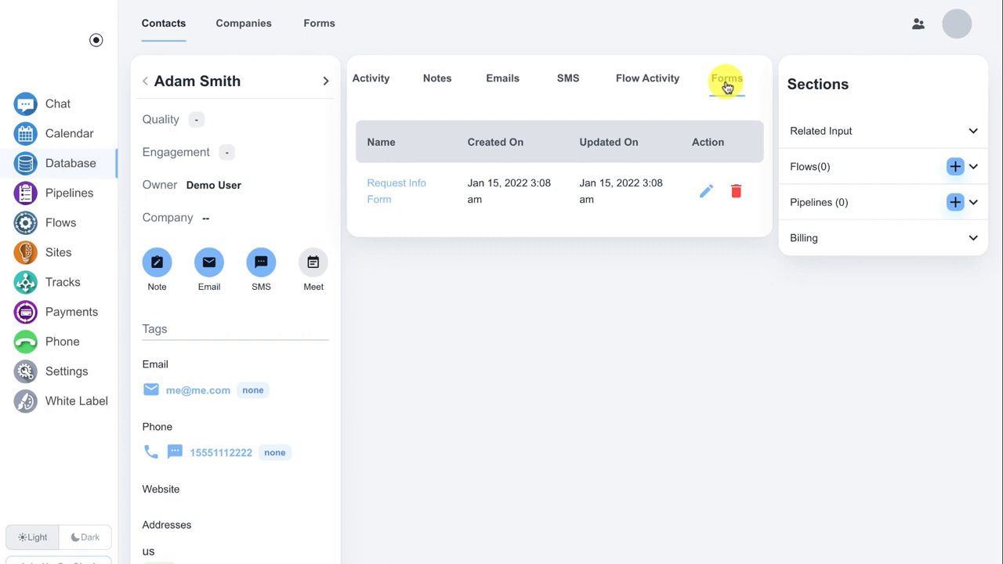
{"action": "left_click", "coordinate": [705, 200]}
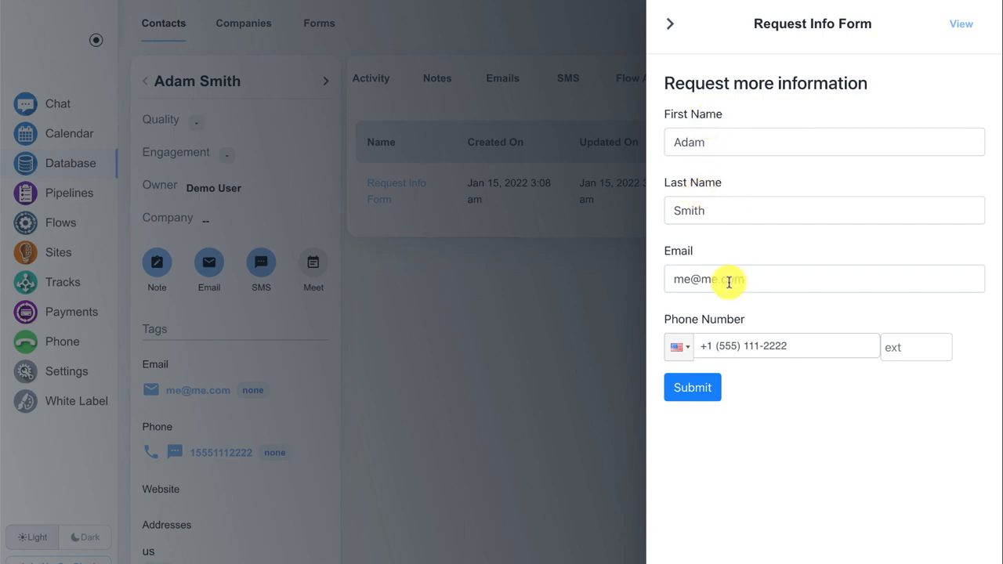
{"action": "left_click", "coordinate": [672, 28]}
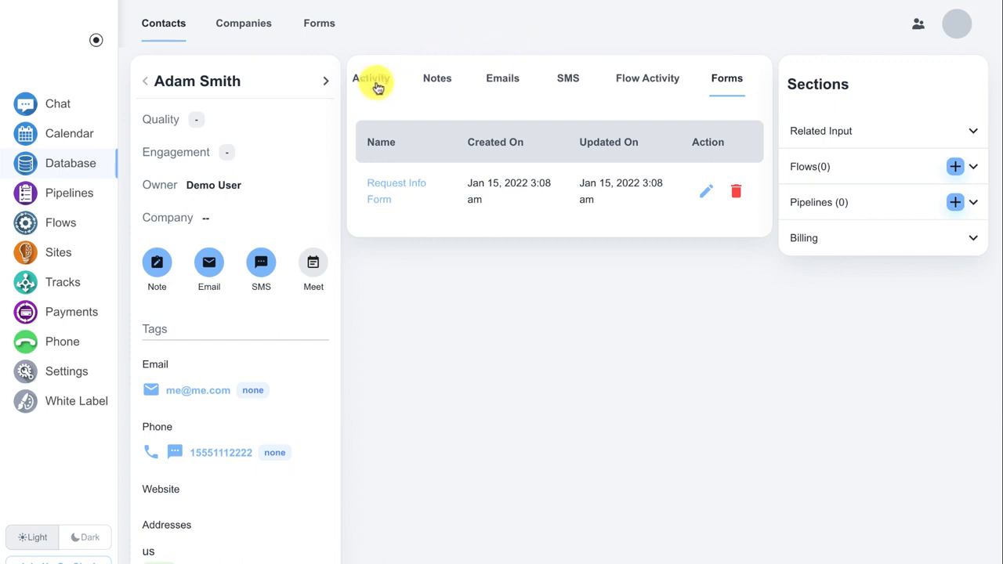
{"action": "left_click", "coordinate": [376, 85]}
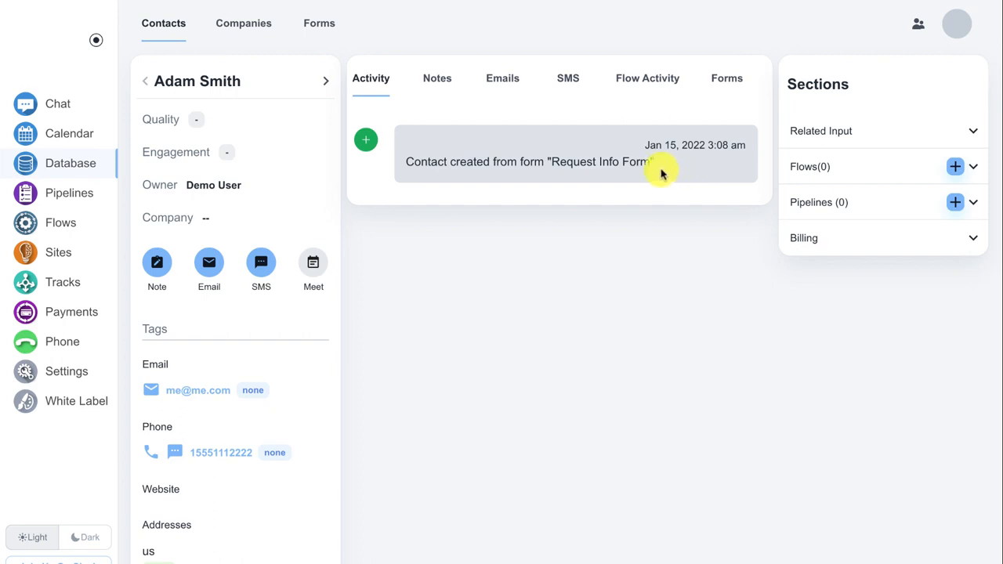
- On the Tracks dashboard, copy the form track's HTML embed code to the clipboard
{"action": "left_click", "coordinate": [74, 285]}
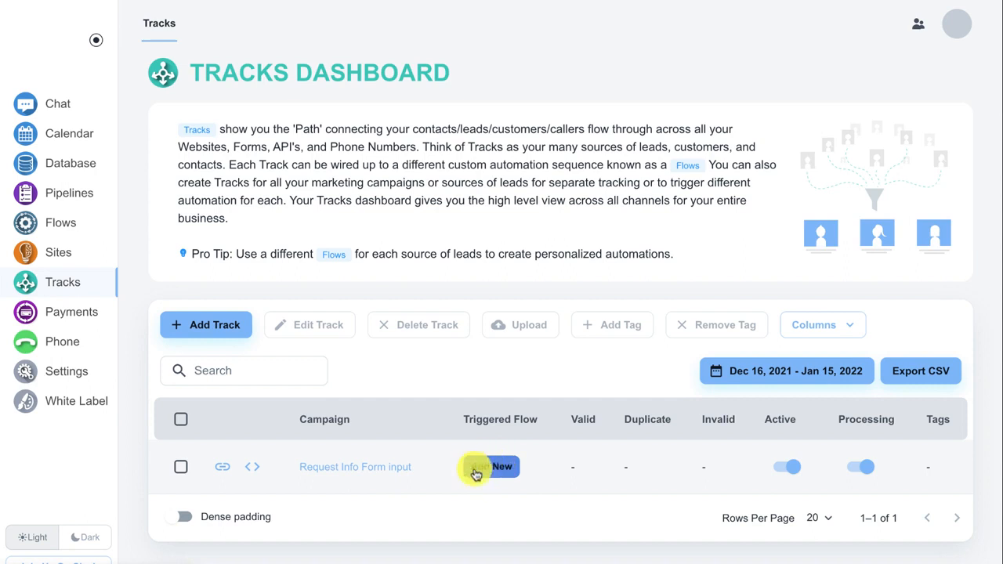
{"action": "left_click", "coordinate": [255, 473]}
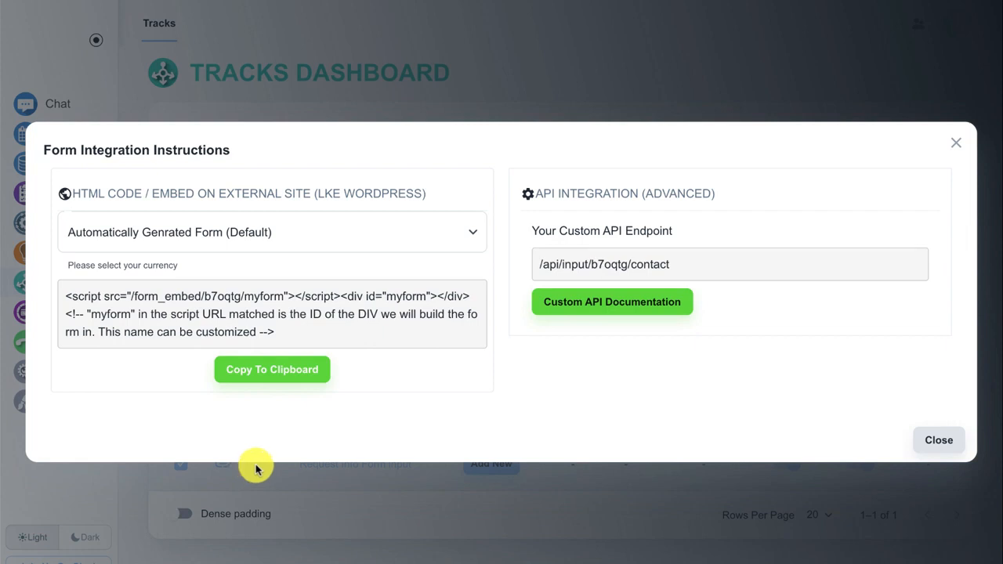
{"action": "left_click", "coordinate": [278, 373]}
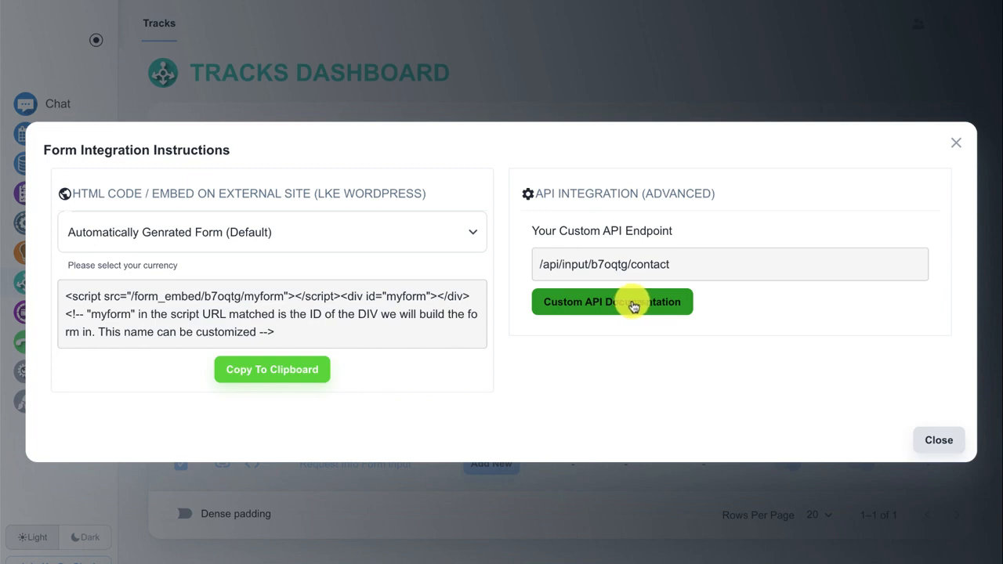
{"action": "left_click", "coordinate": [939, 440]}
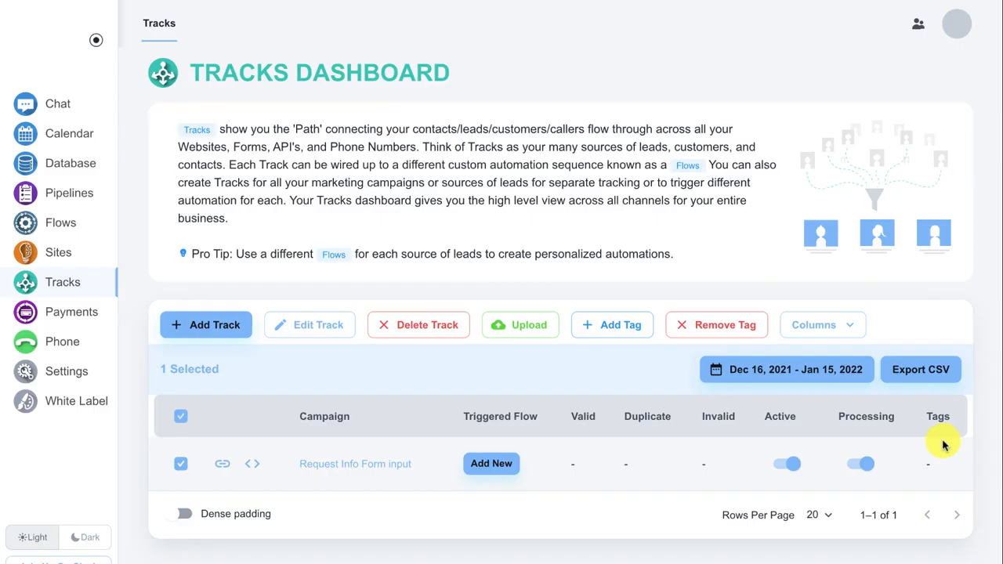
- Adjust the form track's API permissions, keeping contact Create on and Public Key Auth Only off, then return to Contacts
{"action": "left_click", "coordinate": [295, 332]}
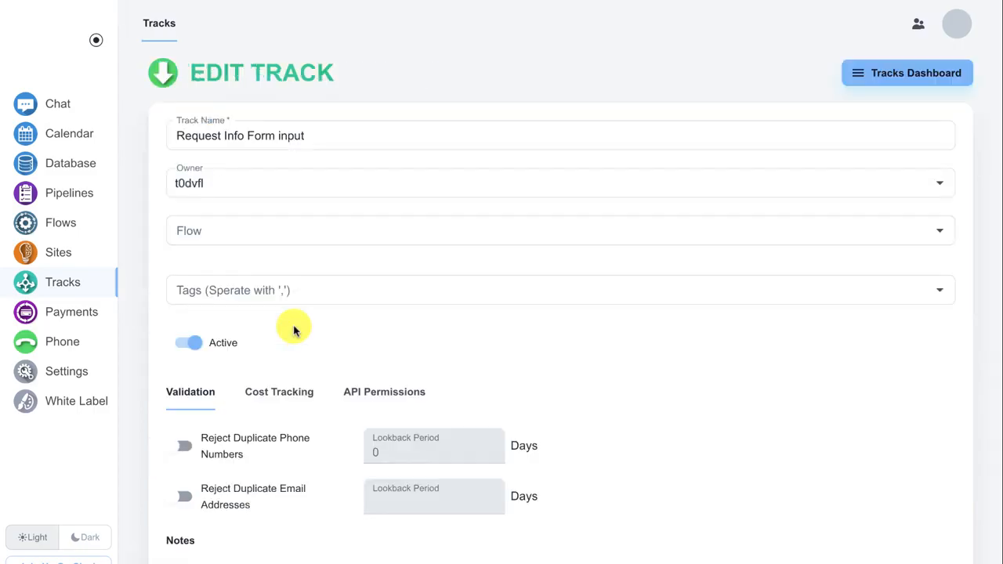
{"action": "left_click", "coordinate": [358, 394]}
{"action": "scroll", "coordinate": [359, 394], "scroll_direction": "down", "scroll_amount": 2}
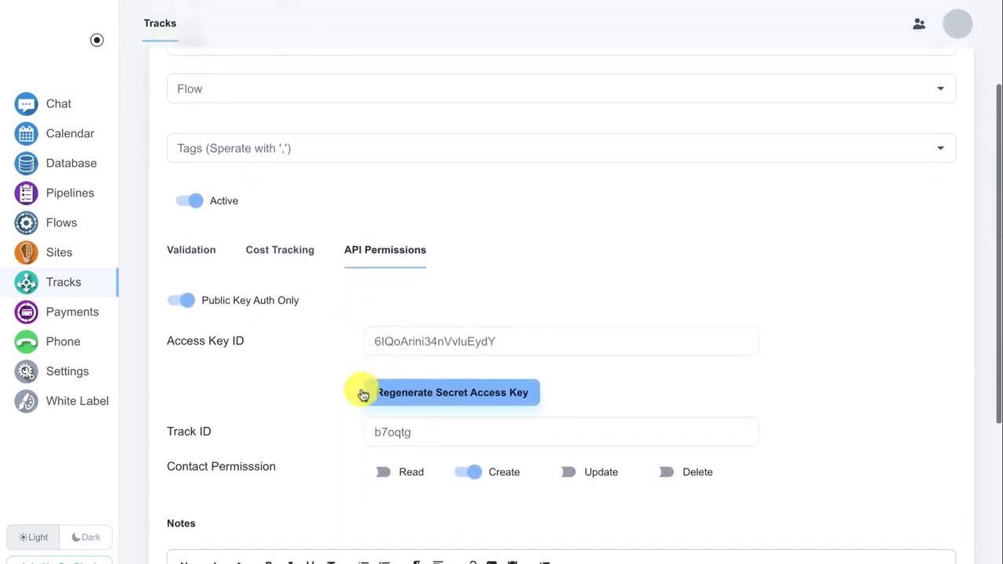
{"action": "left_click", "coordinate": [380, 472]}
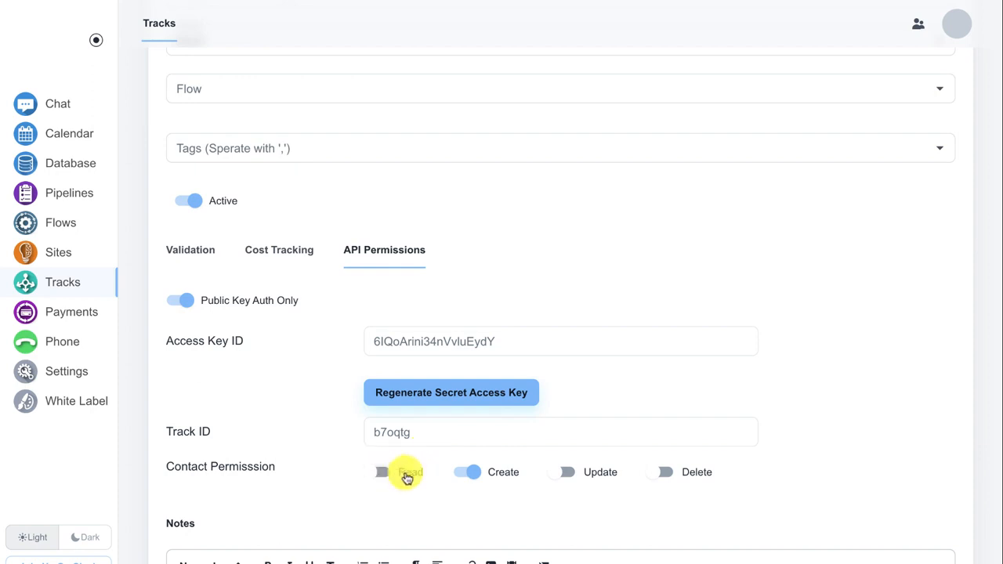
{"action": "left_click", "coordinate": [469, 480]}
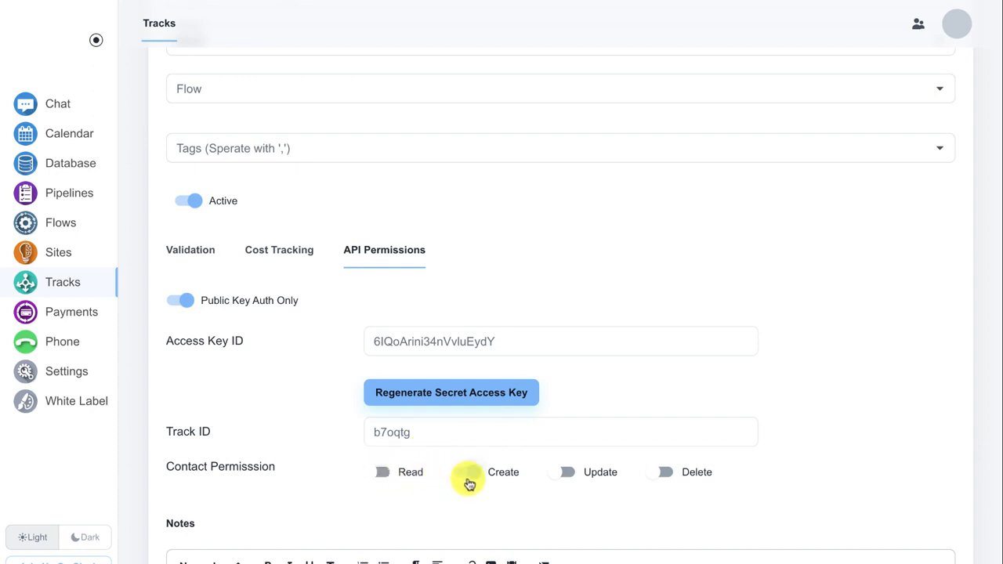
{"action": "left_click", "coordinate": [473, 473]}
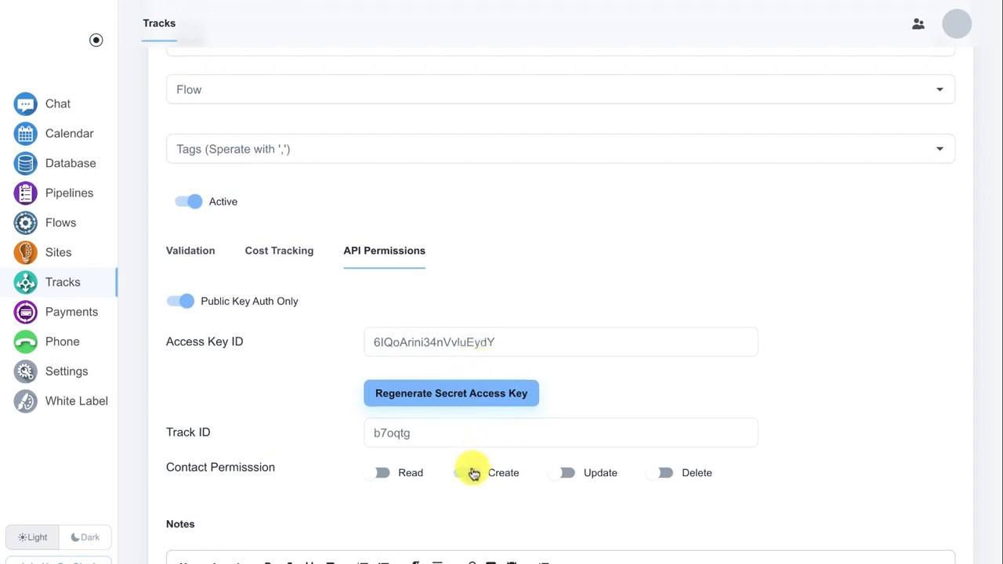
{"action": "left_click", "coordinate": [474, 473]}
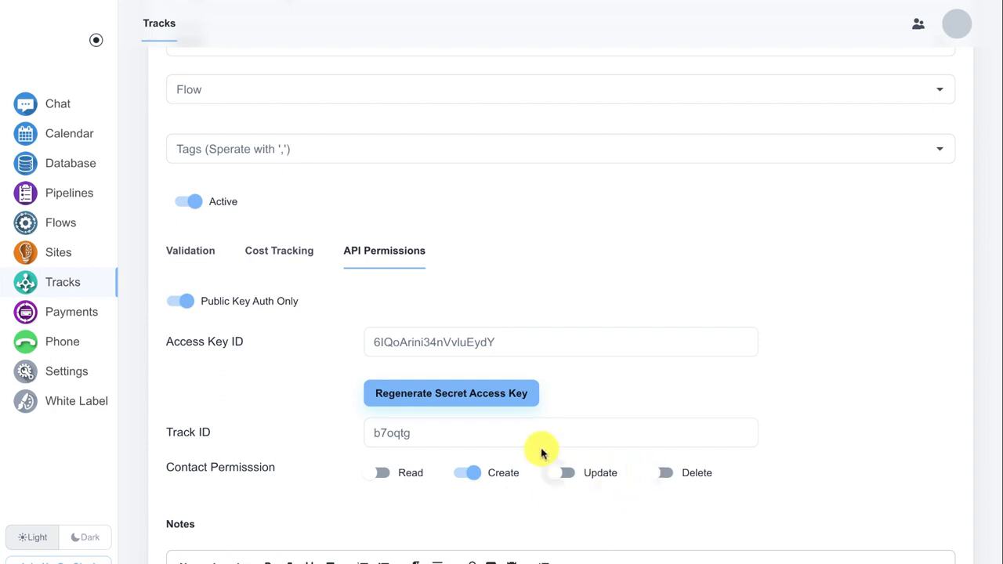
{"action": "left_click", "coordinate": [179, 303]}
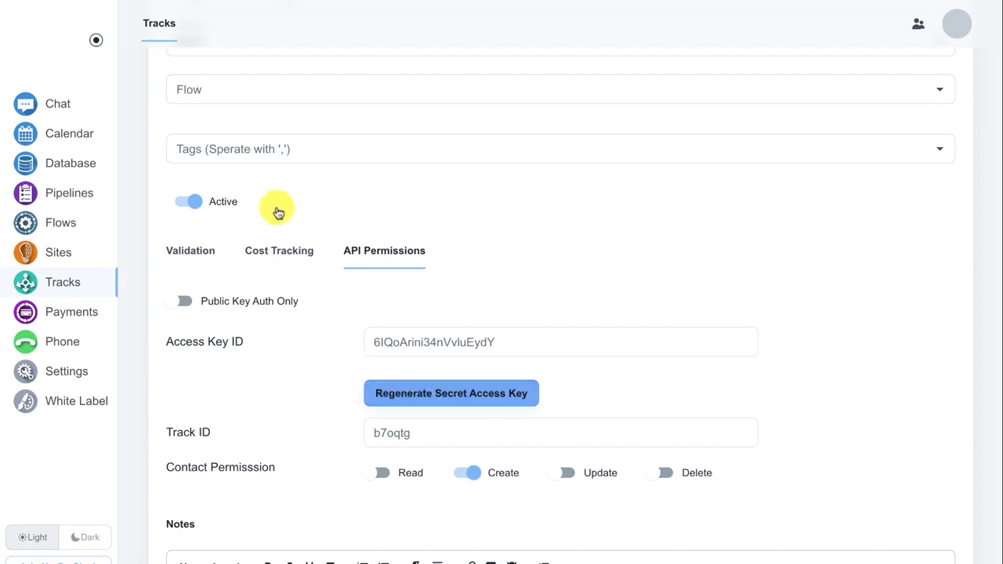
{"action": "left_click", "coordinate": [21, 0]}
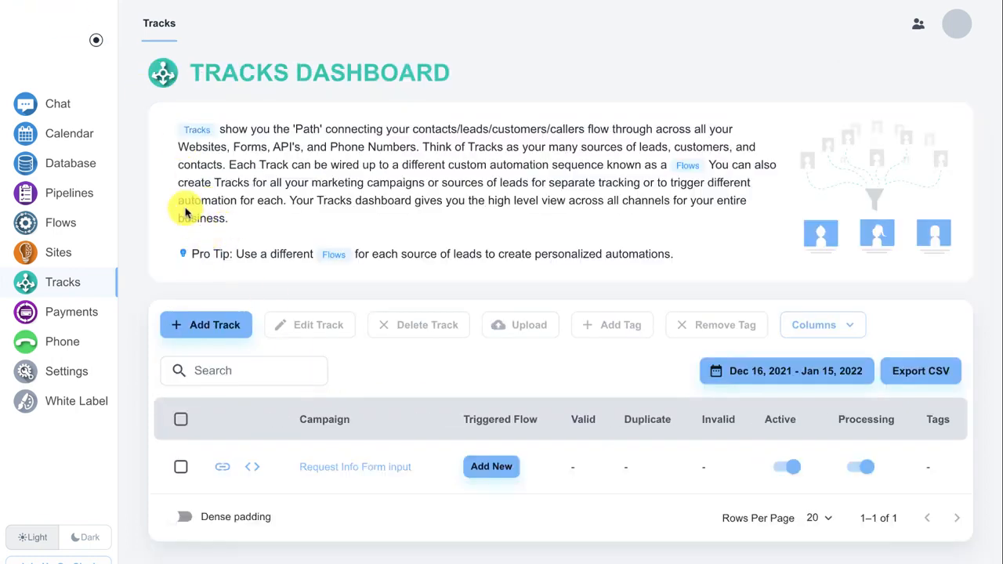
{"action": "left_click", "coordinate": [84, 164]}
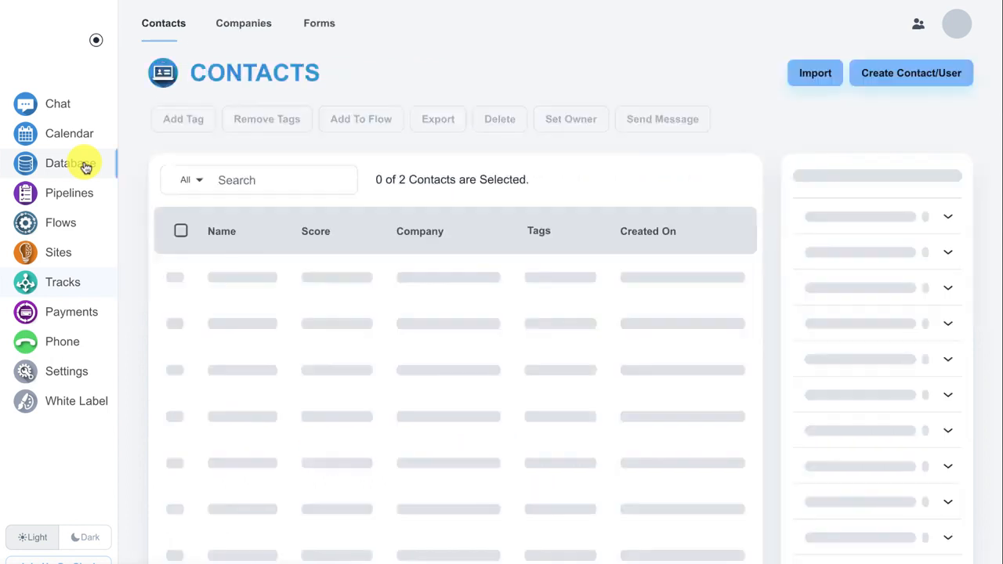